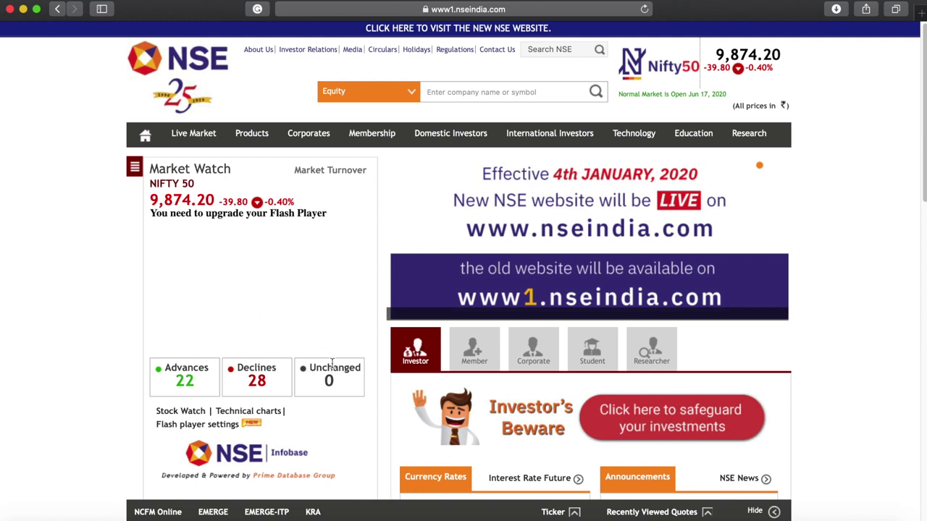
Open the All Reports page from the Quick Links section of the NSE home page
{"action": "mouse_move", "coordinate": [354, 141]}
{"action": "scroll", "coordinate": [203, 299], "scroll_direction": "down", "scroll_amount": 3}
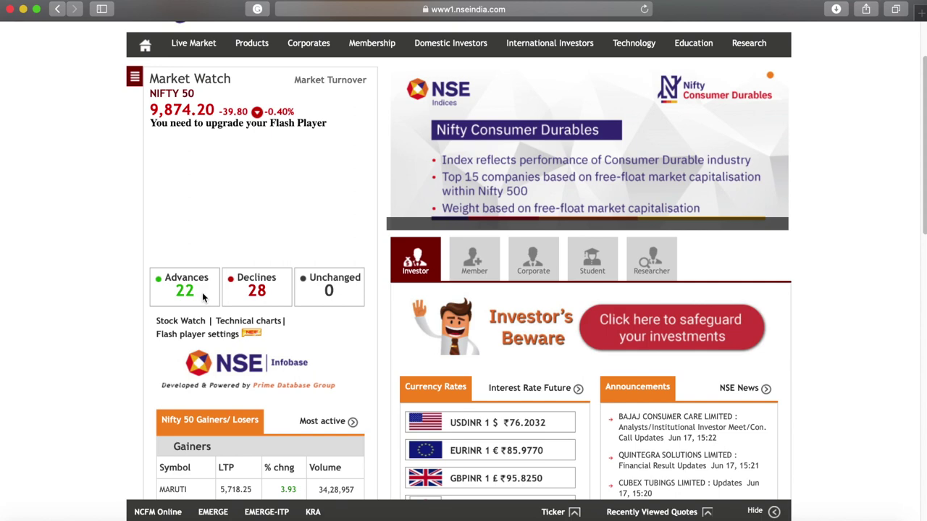
{"action": "scroll", "coordinate": [204, 296], "scroll_direction": "down", "scroll_amount": 2}
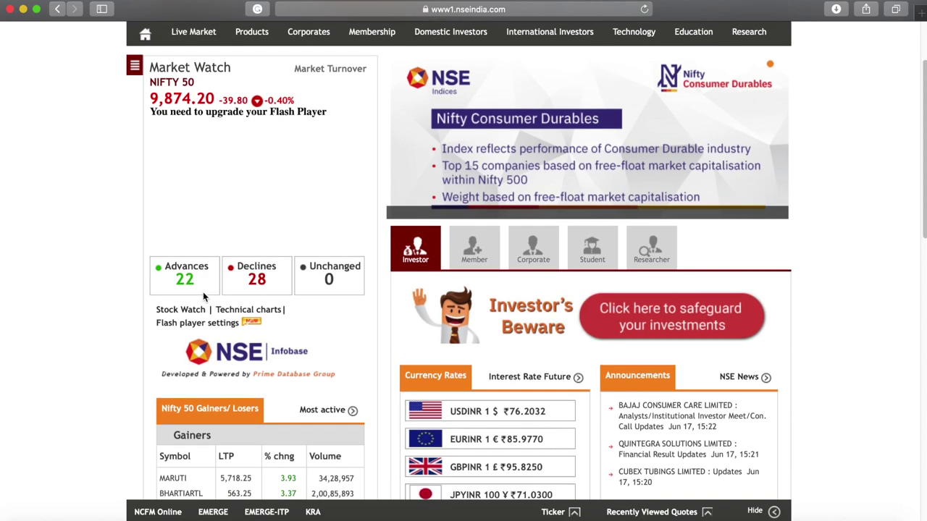
{"action": "scroll", "coordinate": [213, 297], "scroll_direction": "down", "scroll_amount": 8}
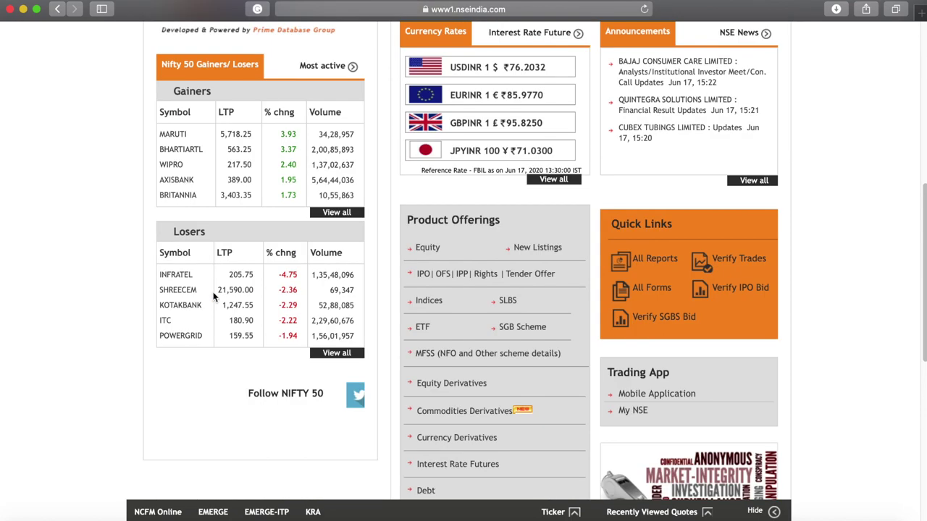
{"action": "left_click", "coordinate": [653, 259]}
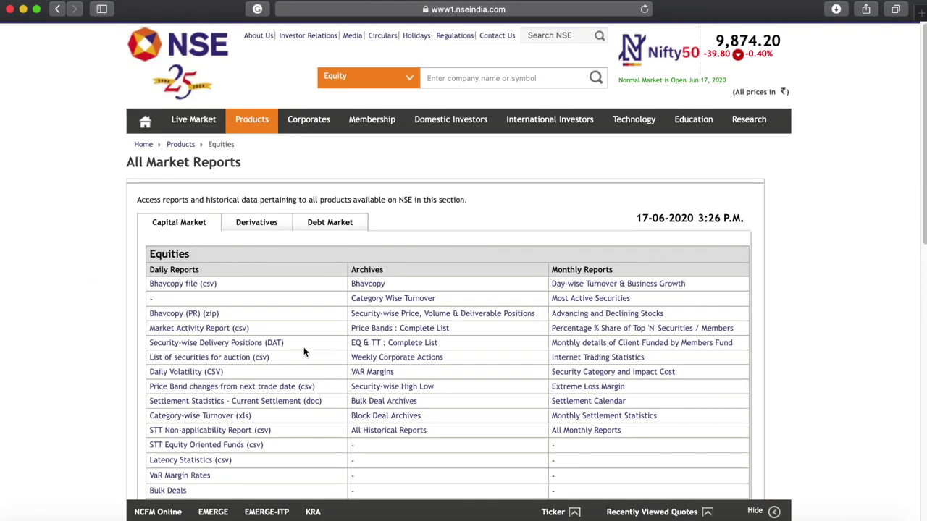
Download the daily Bhavcopy file (csv) for equity derivatives and open it in Excel
{"action": "scroll", "coordinate": [327, 353], "scroll_direction": "down", "scroll_amount": 1}
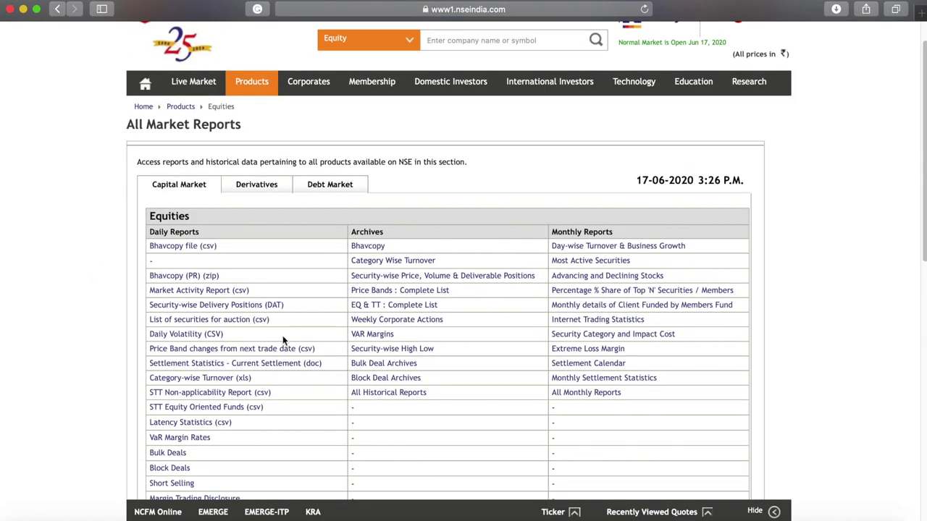
{"action": "left_click", "coordinate": [255, 187]}
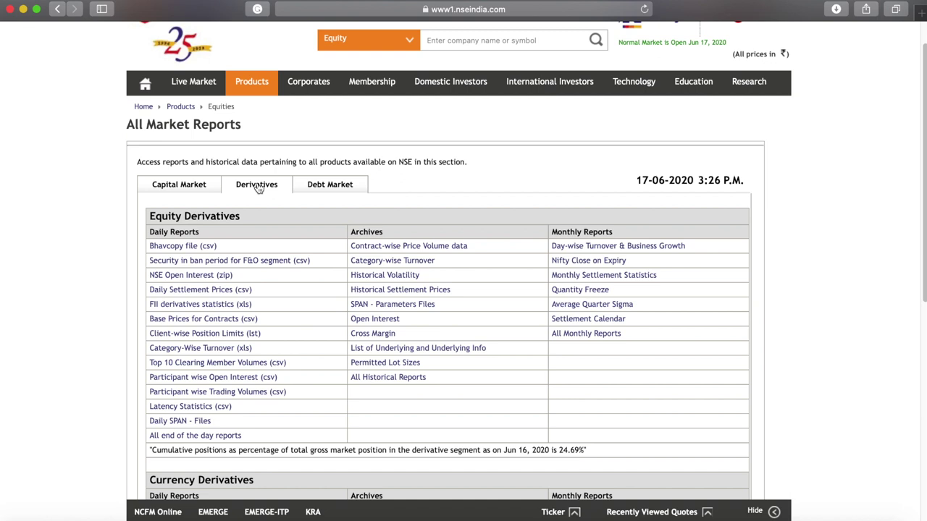
{"action": "left_click", "coordinate": [187, 248]}
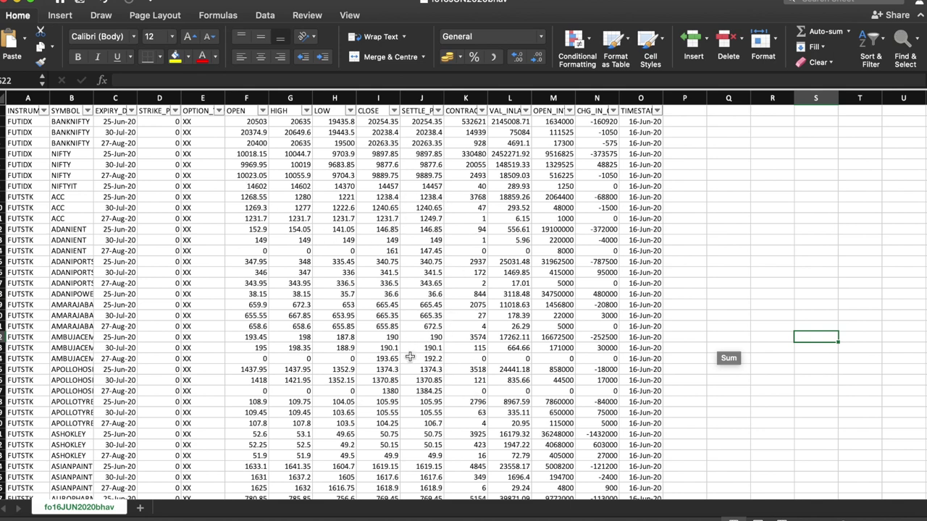
Look through the bhavcopy rows to examine the listed instruments, symbols and expiry dates
{"action": "scroll", "coordinate": [434, 373], "scroll_direction": "down", "scroll_amount": 20}
{"action": "scroll", "coordinate": [407, 359], "scroll_direction": "up", "scroll_amount": 20}
{"action": "scroll", "coordinate": [261, 399], "scroll_direction": "down", "scroll_amount": 15}
{"action": "scroll", "coordinate": [285, 411], "scroll_direction": "down", "scroll_amount": 20}
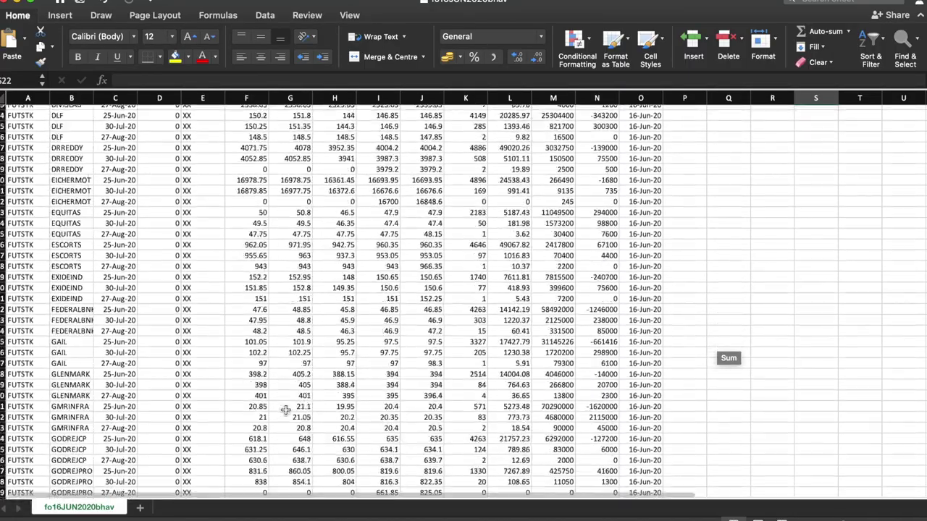
{"action": "scroll", "coordinate": [288, 409], "scroll_direction": "up", "scroll_amount": 20}
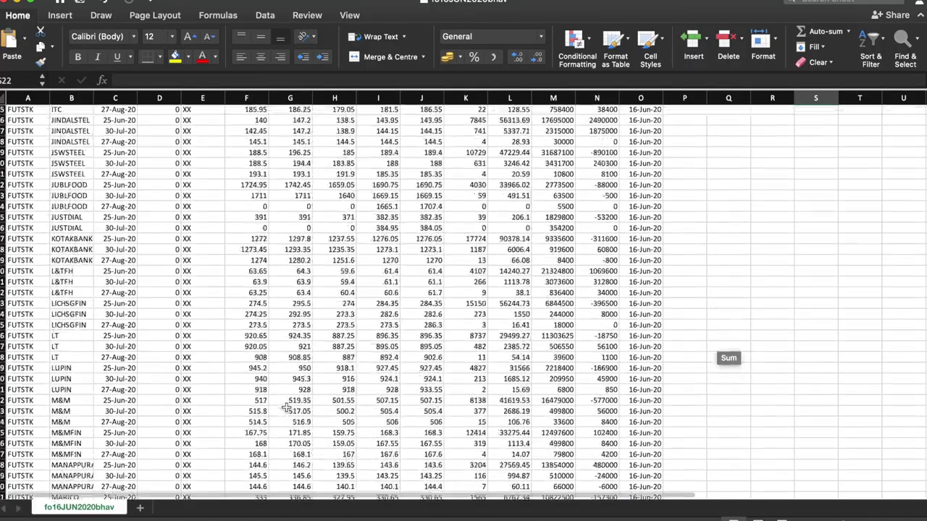
{"action": "scroll", "coordinate": [290, 412], "scroll_direction": "up", "scroll_amount": 20}
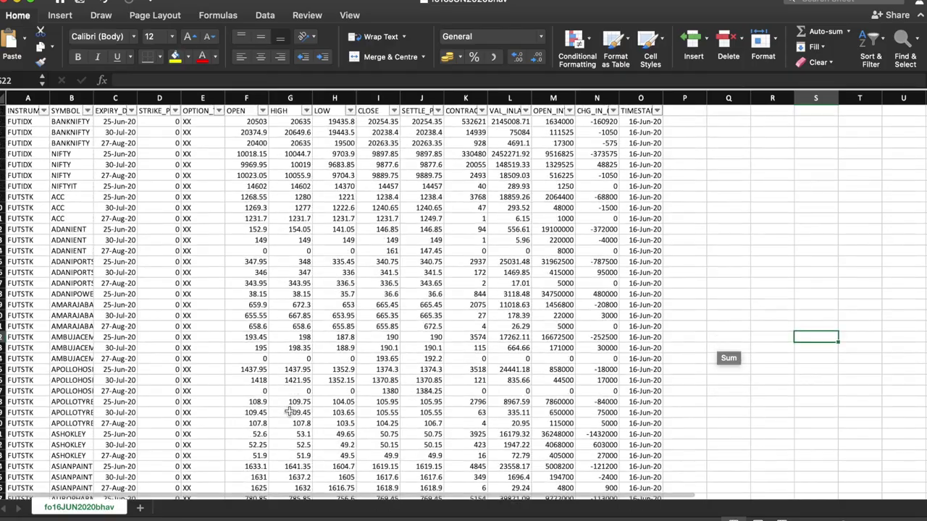
{"action": "scroll", "coordinate": [391, 304], "scroll_direction": "down", "scroll_amount": 2}
{"action": "scroll", "coordinate": [403, 348], "scroll_direction": "down", "scroll_amount": 10}
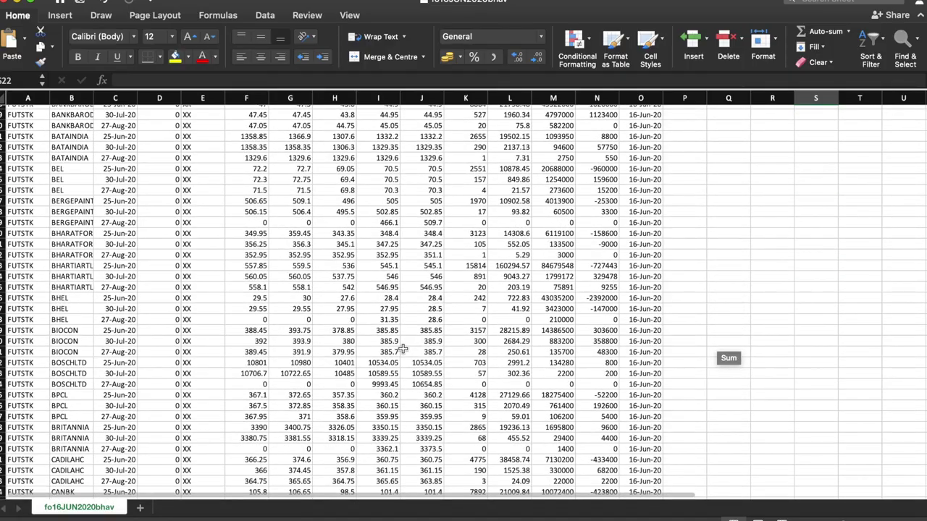
{"action": "scroll", "coordinate": [257, 321], "scroll_direction": "down", "scroll_amount": 5}
{"action": "scroll", "coordinate": [257, 320], "scroll_direction": "down", "scroll_amount": 5}
{"action": "scroll", "coordinate": [253, 322], "scroll_direction": "up", "scroll_amount": 15}
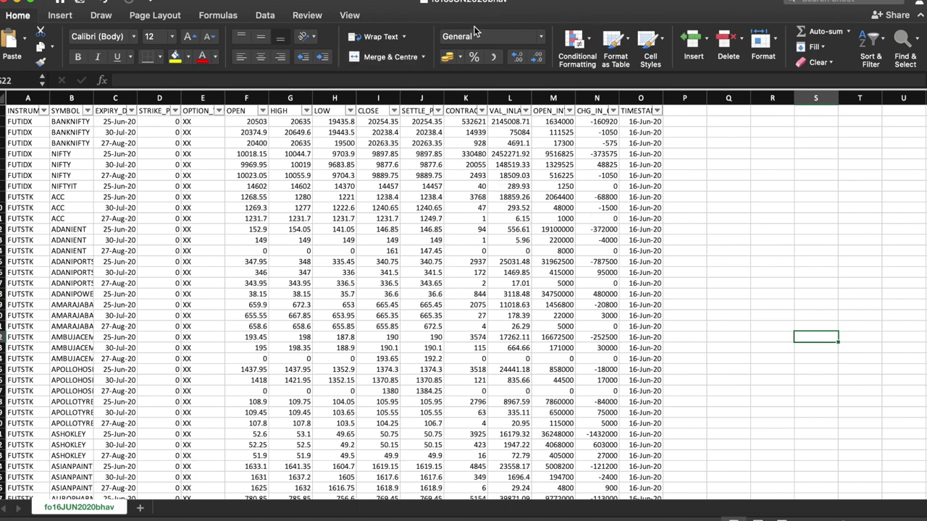
Filter the INSTRUMENT column to show only FUTIDX rows
{"action": "left_click", "coordinate": [885, 41]}
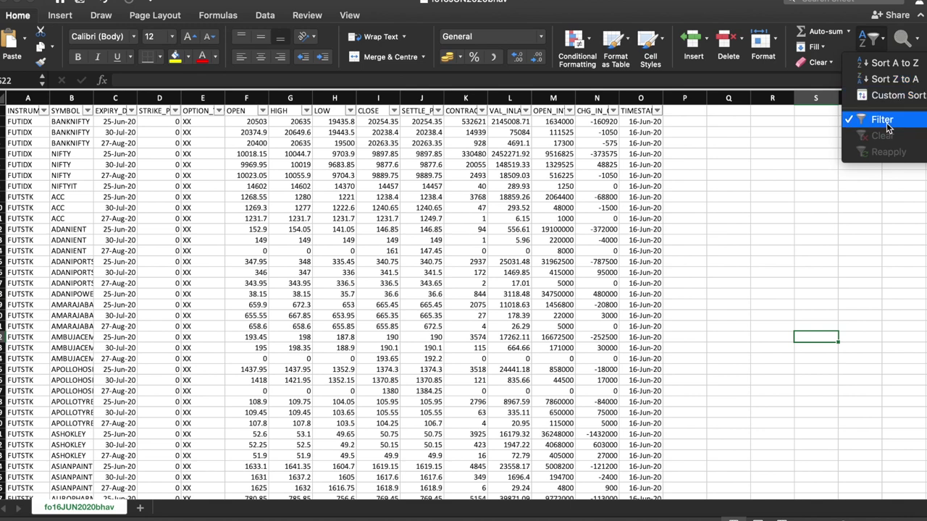
{"action": "left_click", "coordinate": [816, 325]}
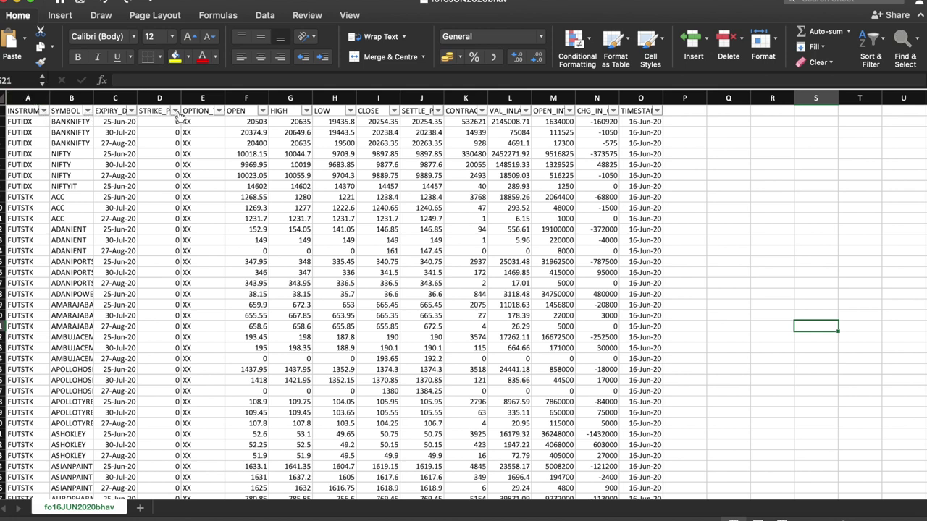
{"action": "left_click", "coordinate": [45, 112]}
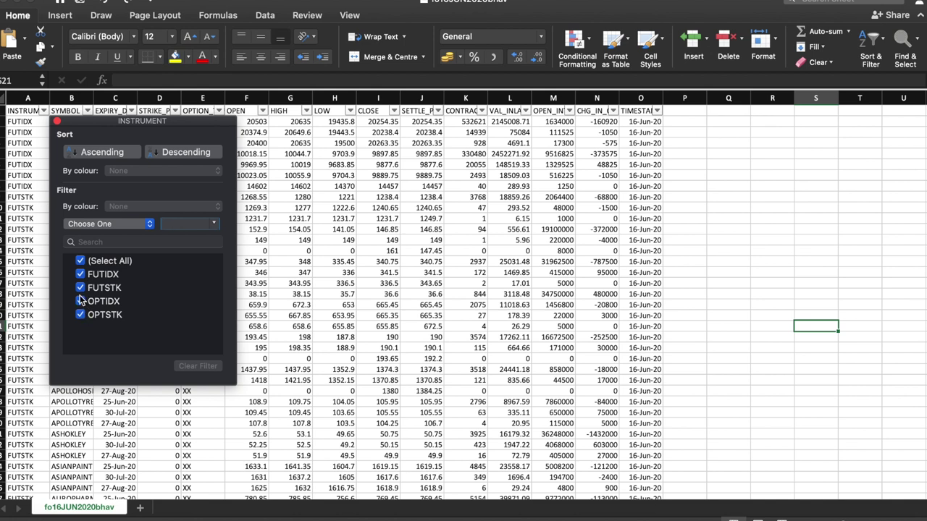
{"action": "left_click", "coordinate": [80, 262]}
{"action": "left_click", "coordinate": [81, 275]}
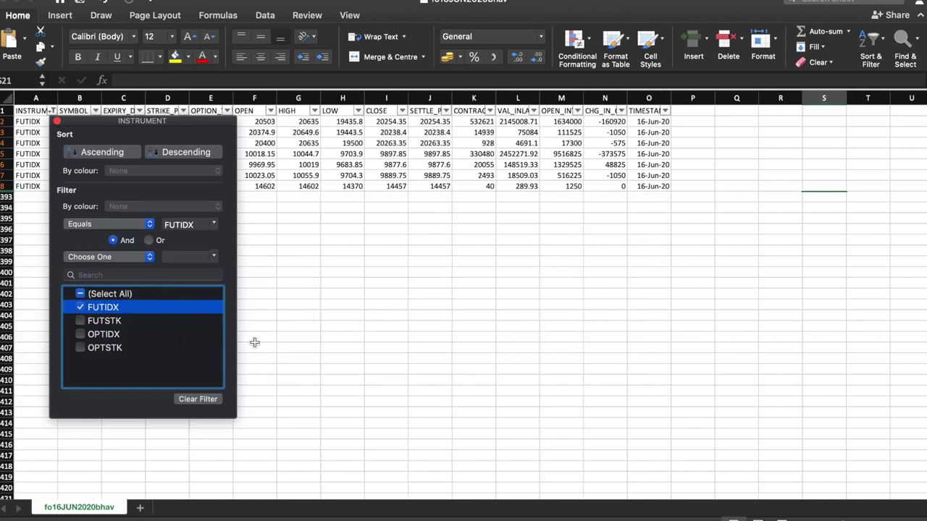
{"action": "left_click", "coordinate": [288, 345]}
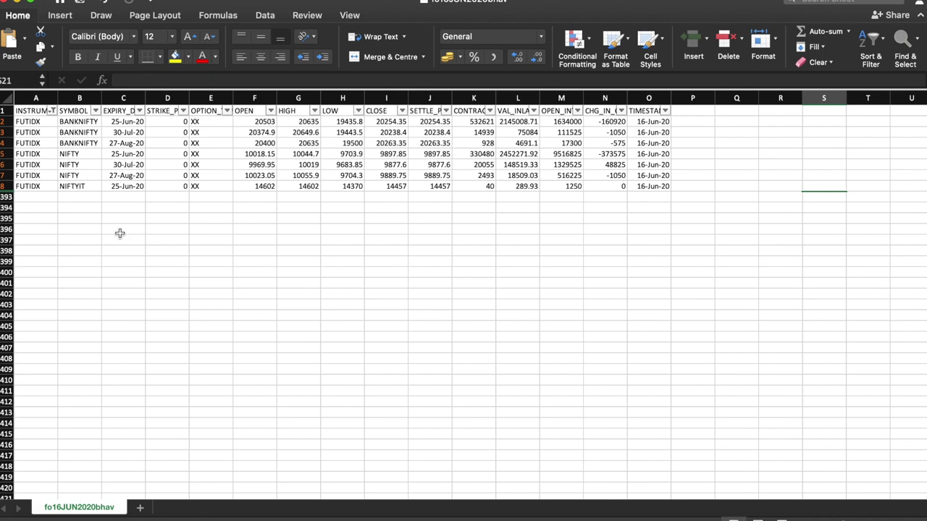
Filter the SYMBOL column to show only NIFTY rows
{"action": "left_click", "coordinate": [85, 186]}
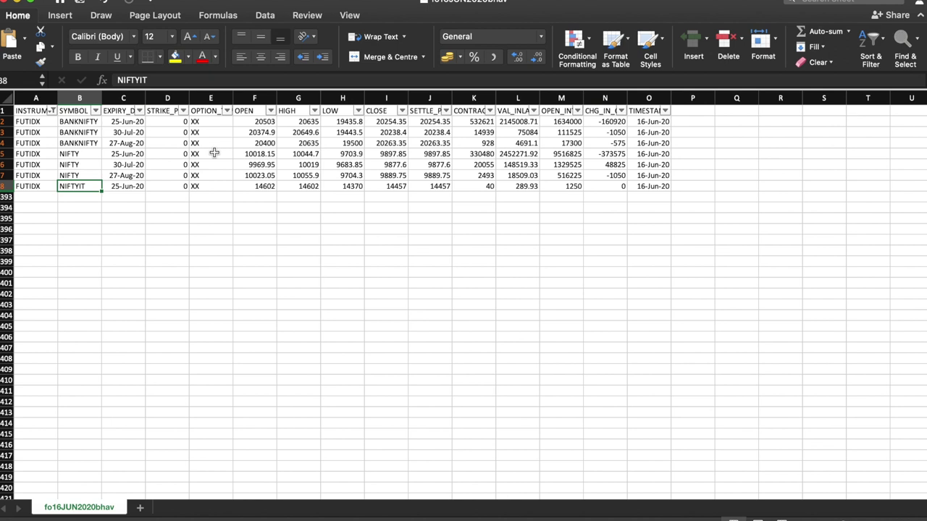
{"action": "left_click", "coordinate": [194, 362]}
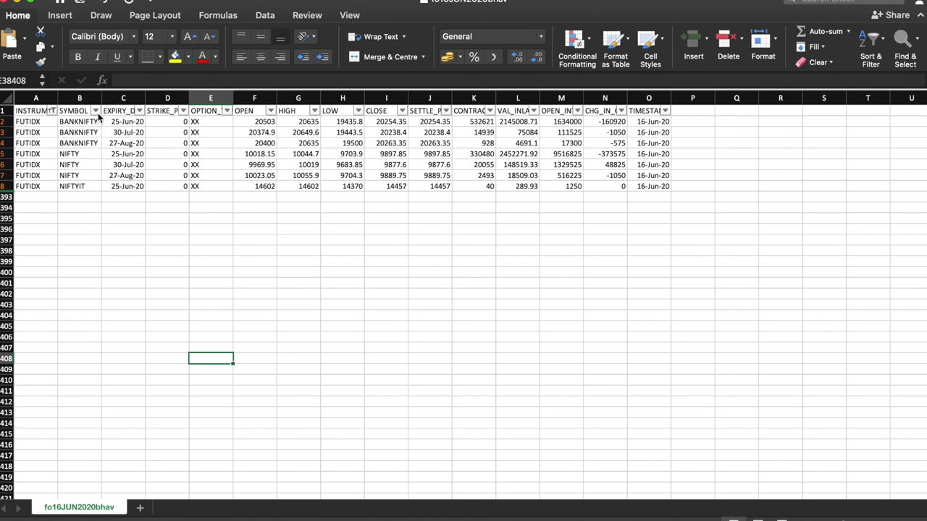
{"action": "left_click", "coordinate": [95, 110]}
{"action": "left_click", "coordinate": [131, 261]}
{"action": "left_click", "coordinate": [132, 287]}
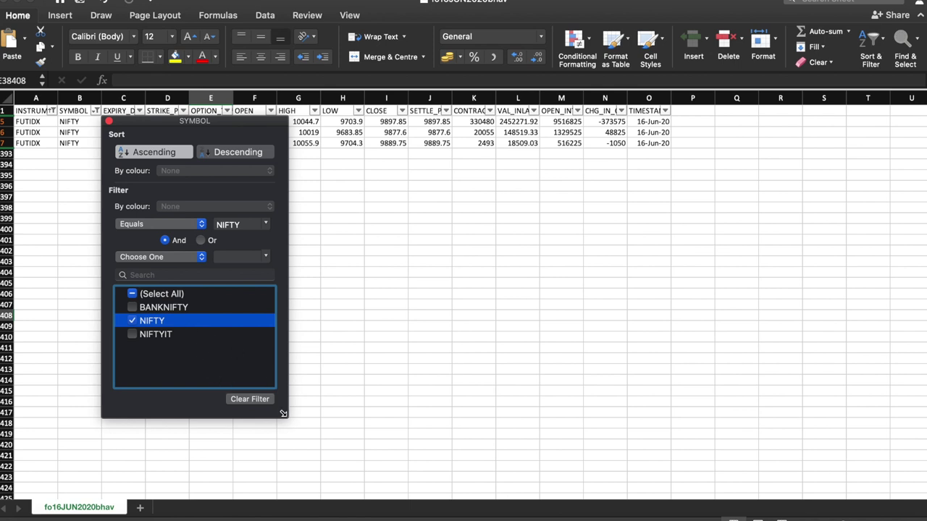
{"action": "left_click", "coordinate": [112, 122]}
{"action": "left_click", "coordinate": [176, 311]}
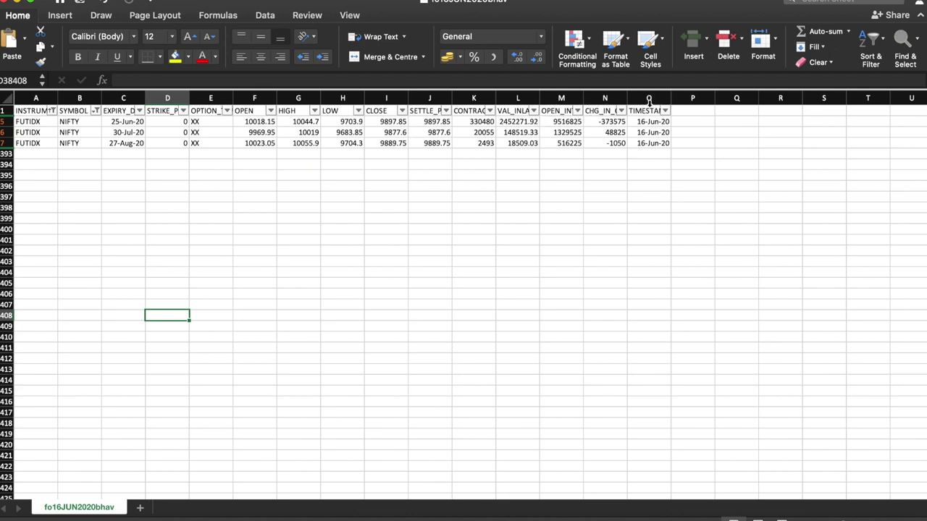
Set the width of all data columns from INSTRUMENT to TIMESTAMP to 16
{"action": "left_click", "coordinate": [649, 99]}
{"action": "left_click_drag", "start_coordinate": [649, 99], "coordinate": [35, 98]}
{"action": "right_click", "coordinate": [44, 99]}
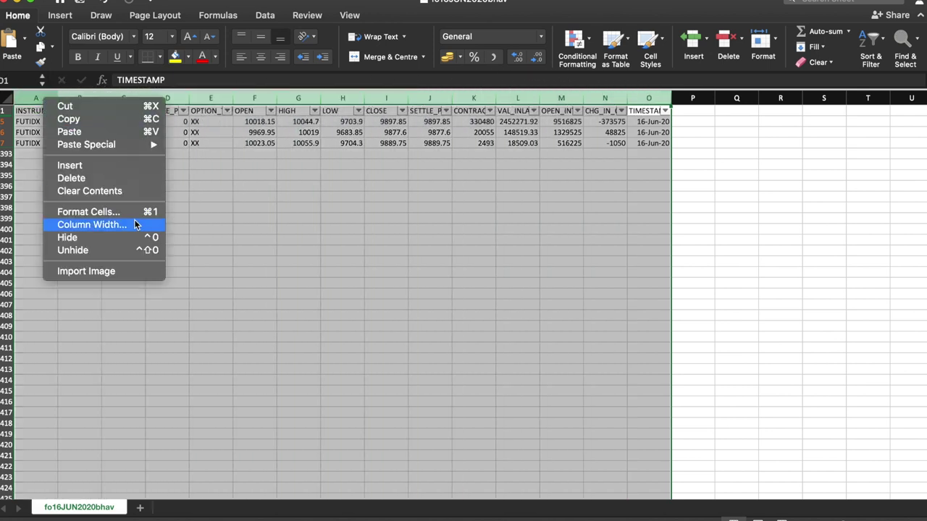
{"action": "left_click", "coordinate": [131, 230]}
{"action": "type", "text": "16"}
{"action": "key", "text": "Return"}
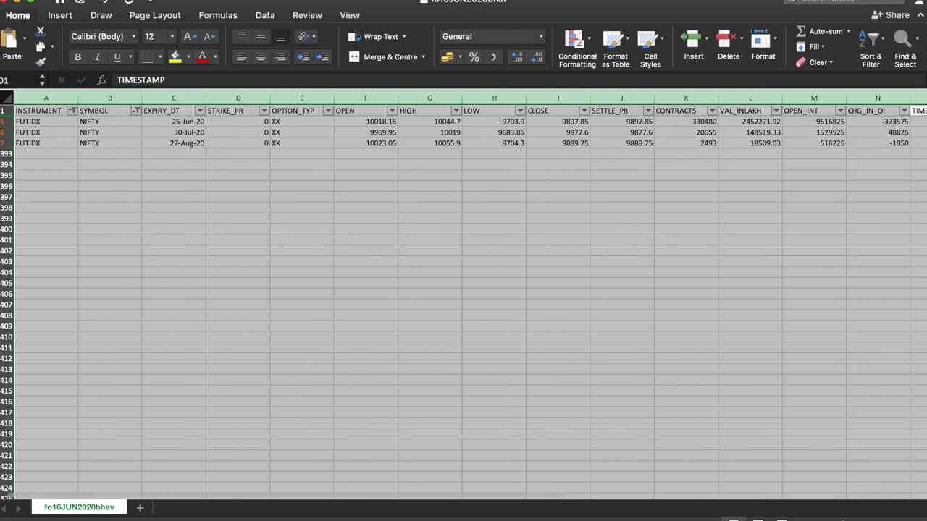
{"action": "left_click", "coordinate": [678, 324]}
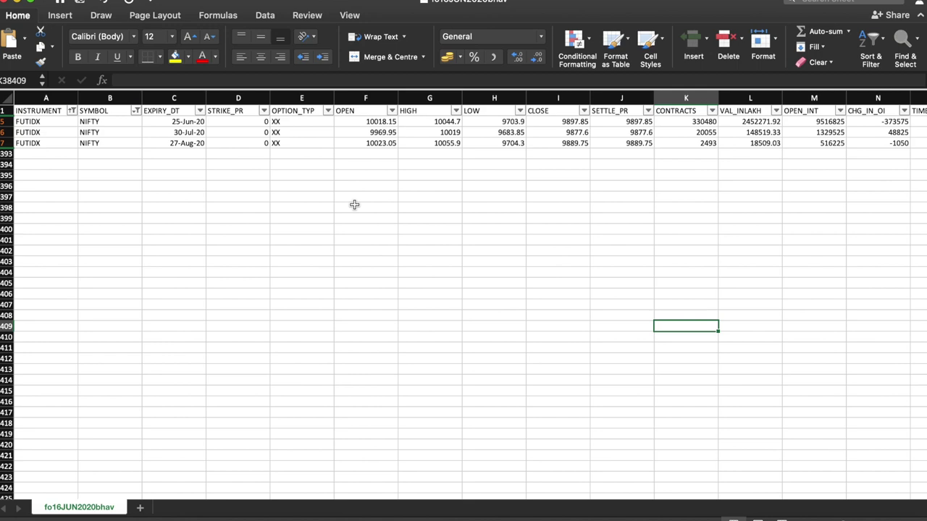
{"action": "scroll", "coordinate": [354, 204], "scroll_direction": "right", "scroll_amount": 5}
{"action": "scroll", "coordinate": [354, 205], "scroll_direction": "left", "scroll_amount": 5}
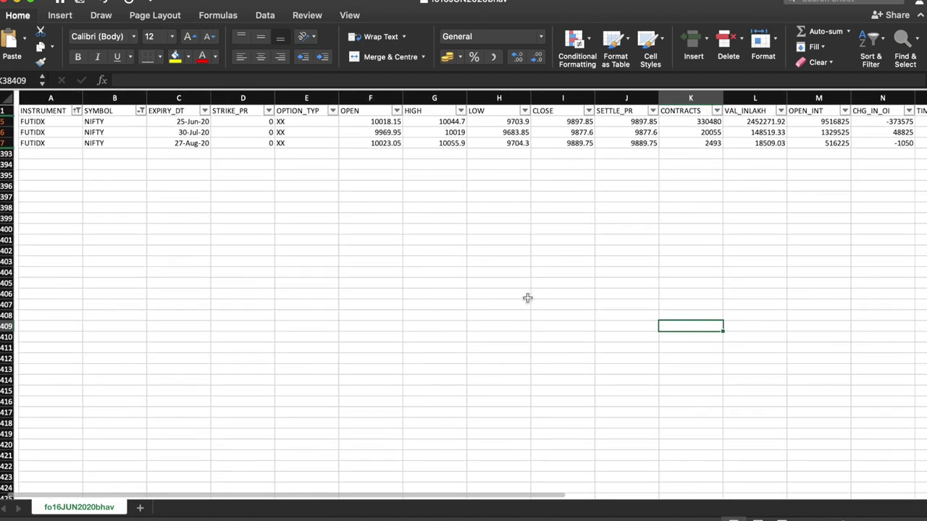
Examine the NIFTY futures rows' expiry dates, change in open interest, settlement, open, high and low prices, and timestamp
{"action": "left_click", "coordinate": [196, 122]}
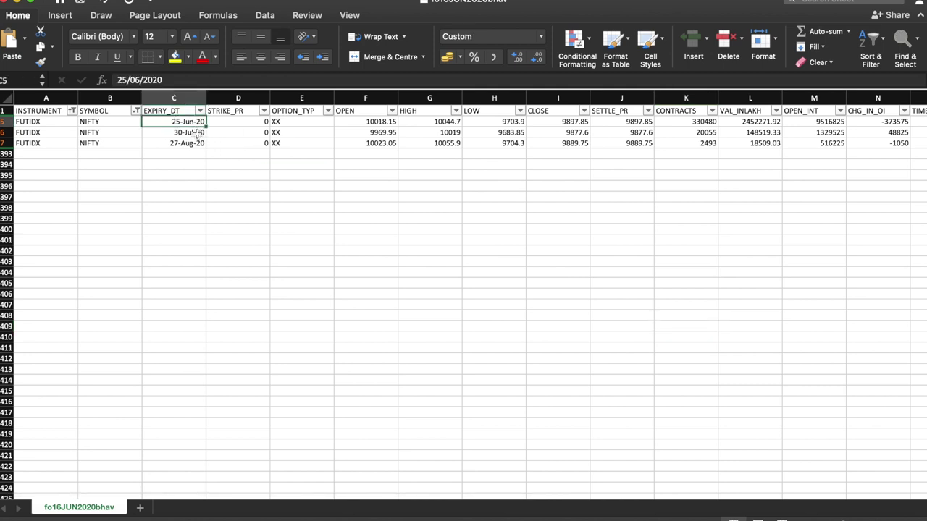
{"action": "left_click", "coordinate": [198, 132]}
{"action": "left_click", "coordinate": [193, 145]}
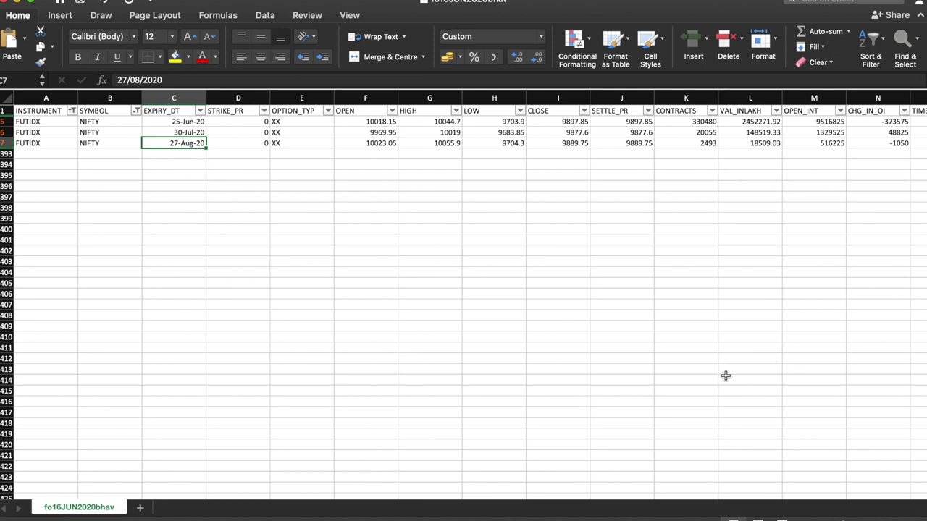
{"action": "scroll", "coordinate": [725, 376], "scroll_direction": "down", "scroll_amount": 2}
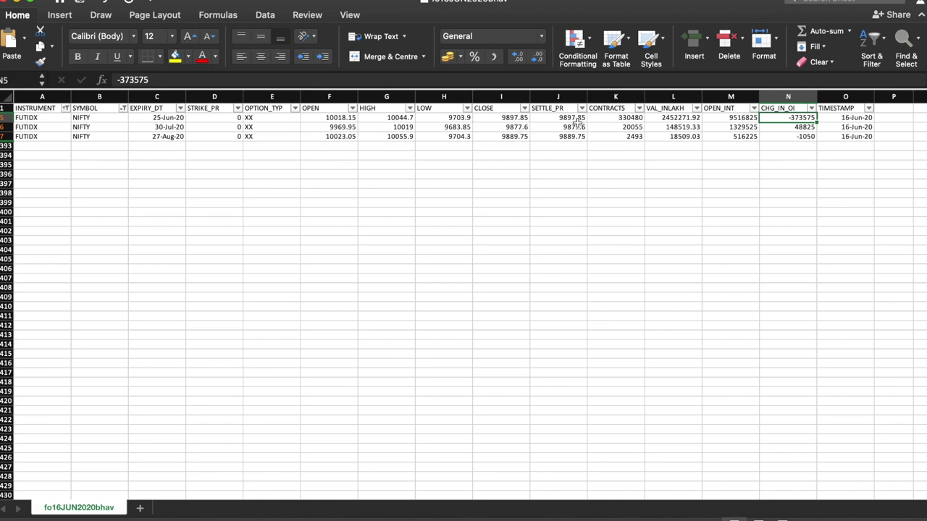
{"action": "left_click_drag", "start_coordinate": [577, 120], "coordinate": [579, 145]}
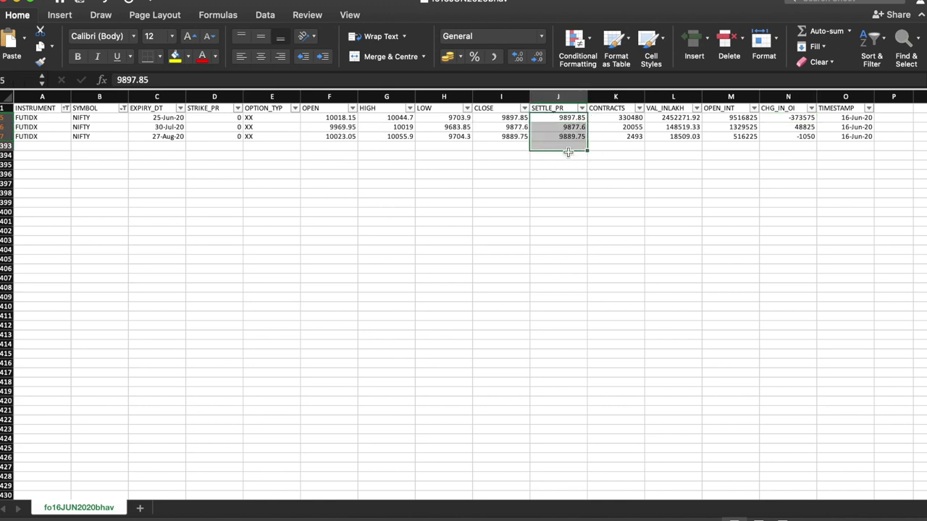
{"action": "left_click", "coordinate": [164, 211]}
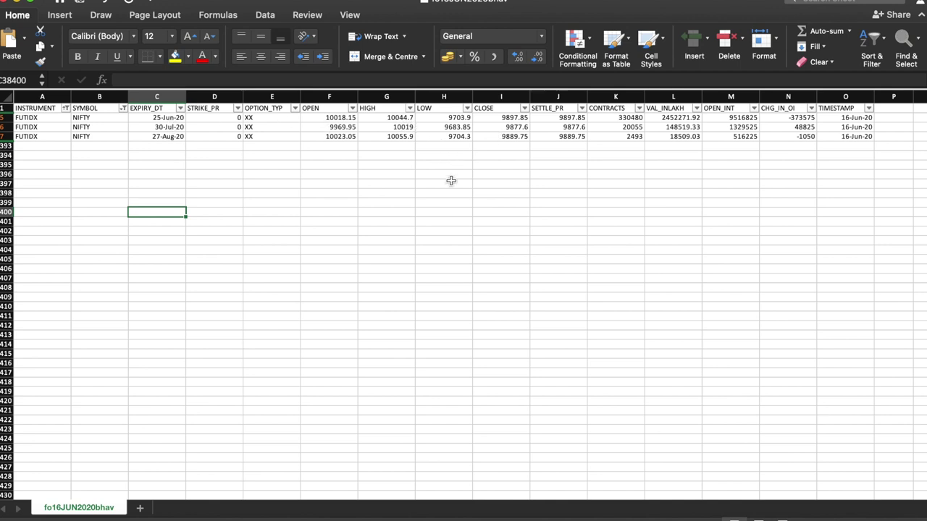
{"action": "left_click", "coordinate": [329, 119]}
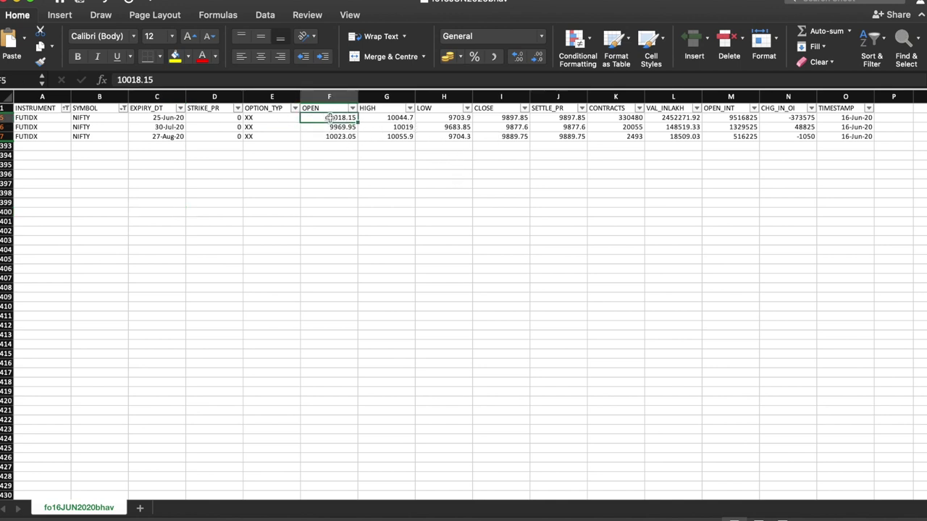
{"action": "left_click", "coordinate": [398, 120]}
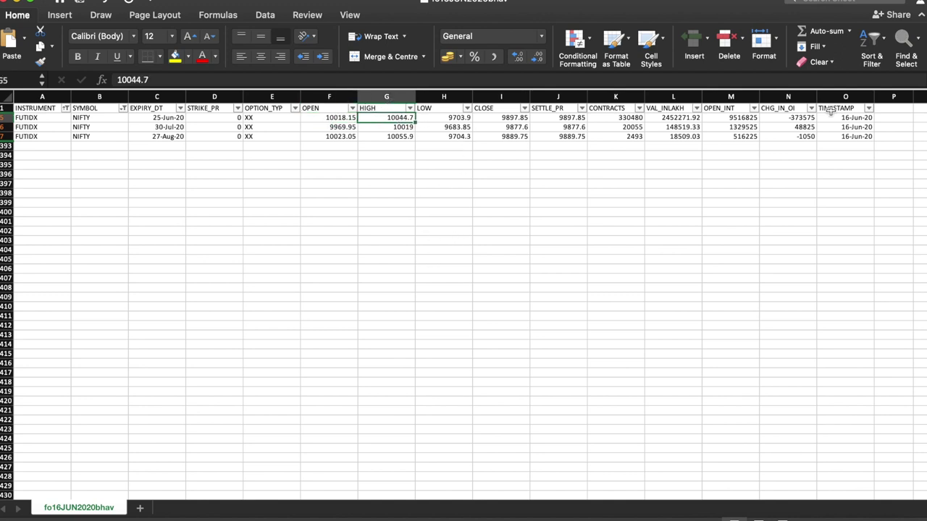
{"action": "left_click", "coordinate": [857, 119]}
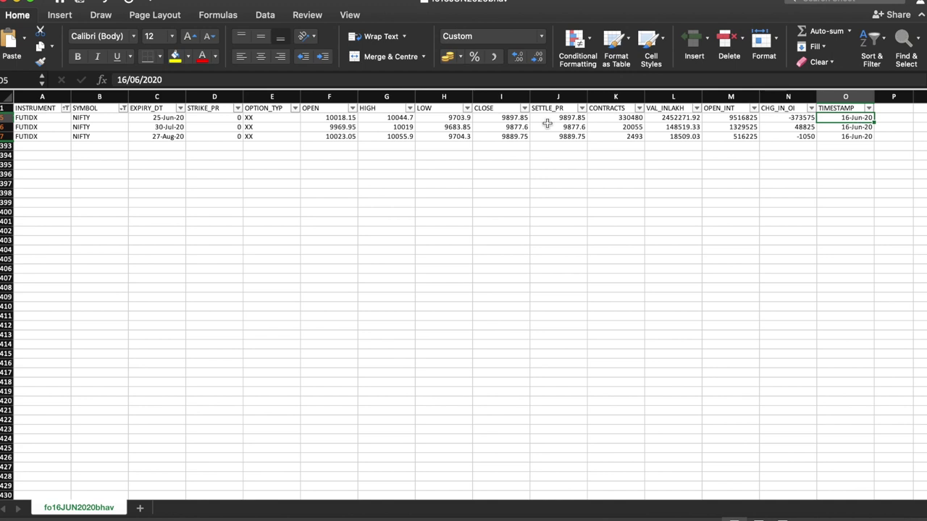
{"action": "left_click", "coordinate": [342, 118]}
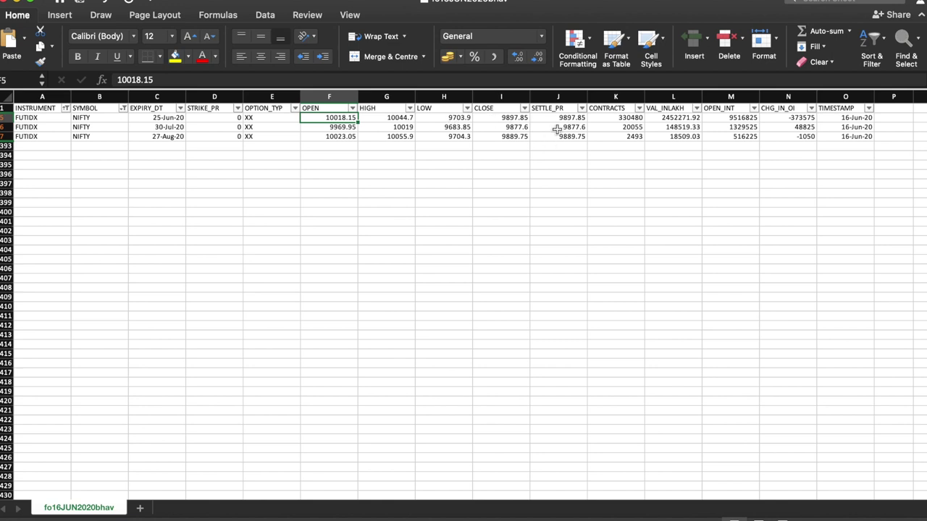
{"action": "left_click", "coordinate": [456, 118]}
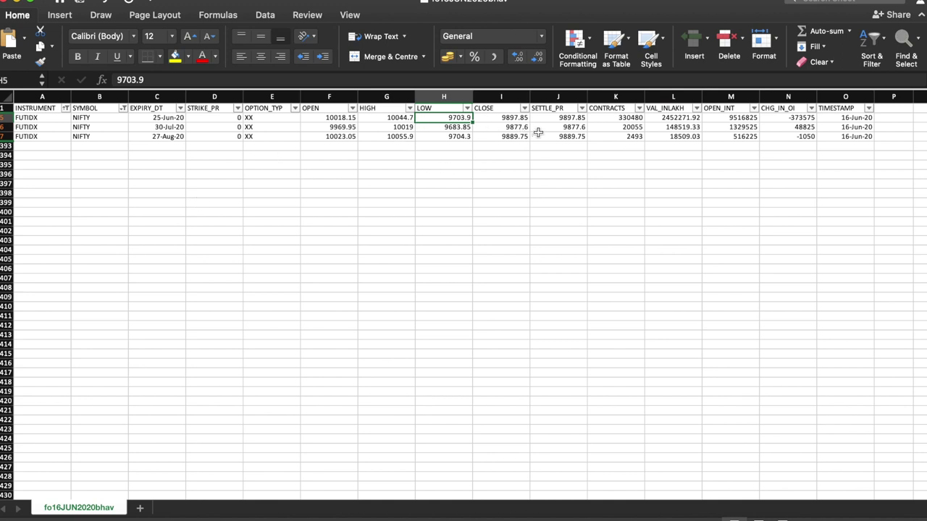
Examine the settlement price, number of contracts and value in lakhs of the 25-Jun-20 NIFTY futures row
{"action": "left_click", "coordinate": [580, 118]}
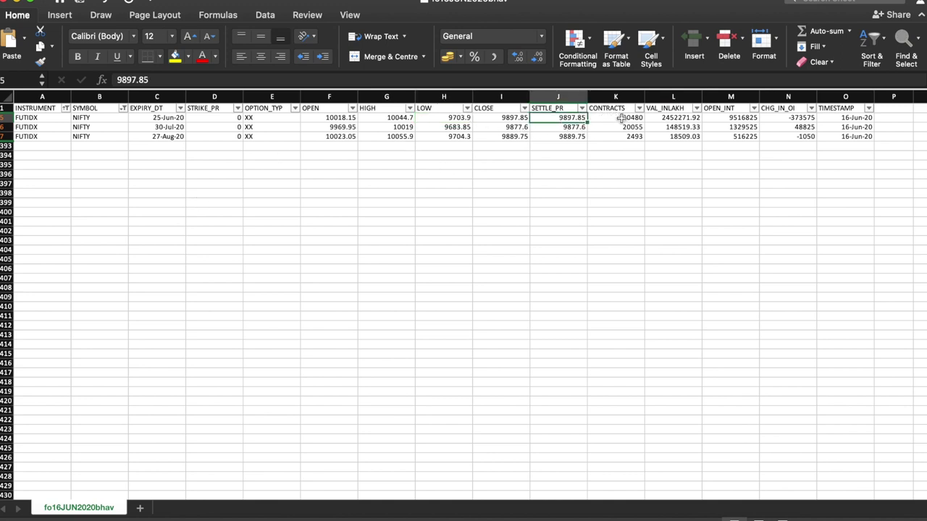
{"action": "left_click", "coordinate": [621, 117]}
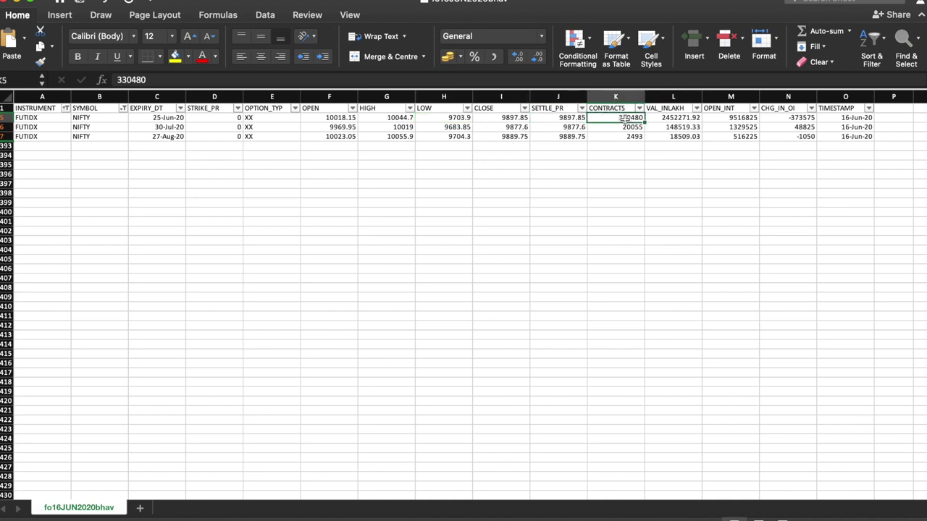
{"action": "left_click", "coordinate": [676, 117]}
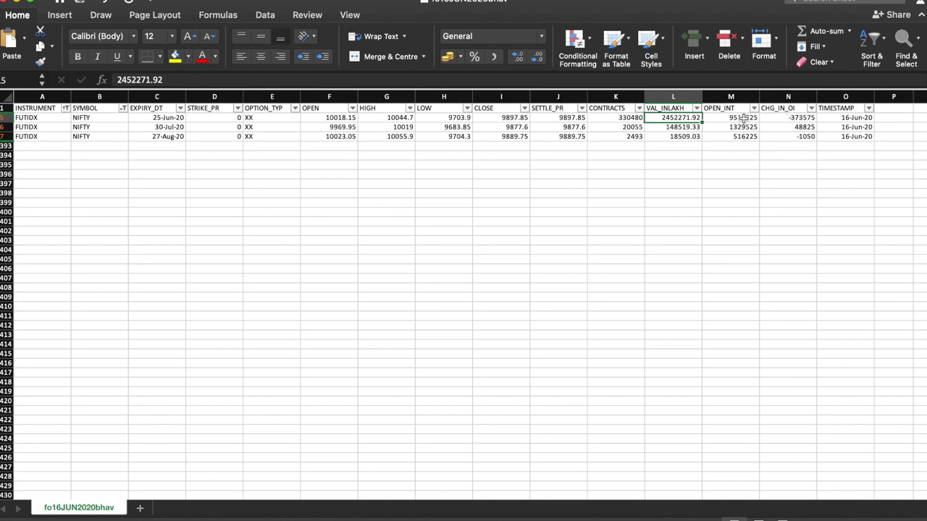
Compare the open interest with the change in open interest for the 25-Jun-20 NIFTY futures contract
{"action": "left_click", "coordinate": [783, 121]}
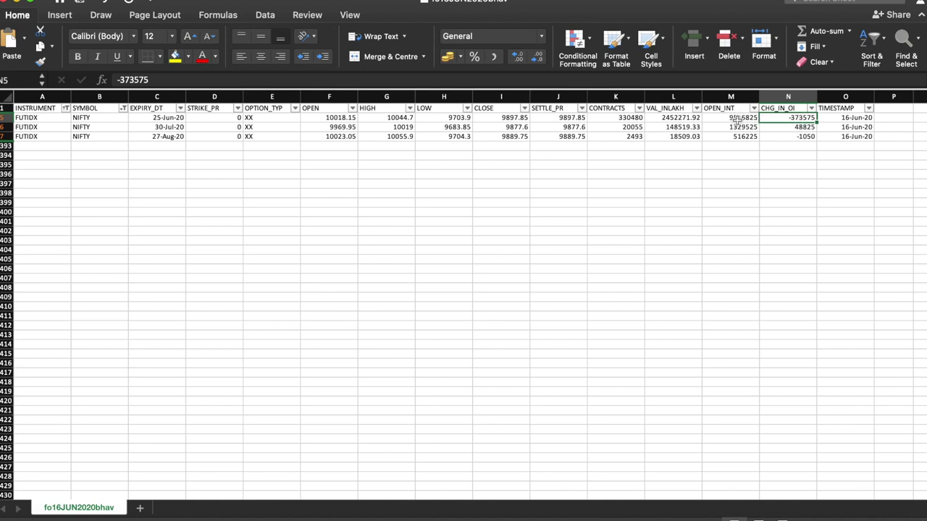
{"action": "left_click", "coordinate": [737, 121]}
{"action": "left_click", "coordinate": [804, 121]}
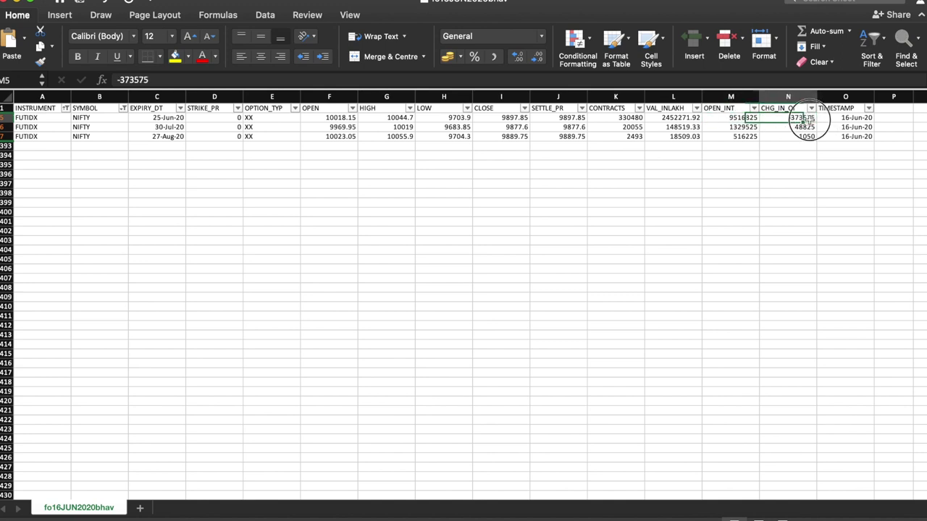
{"action": "left_click", "coordinate": [726, 111]}
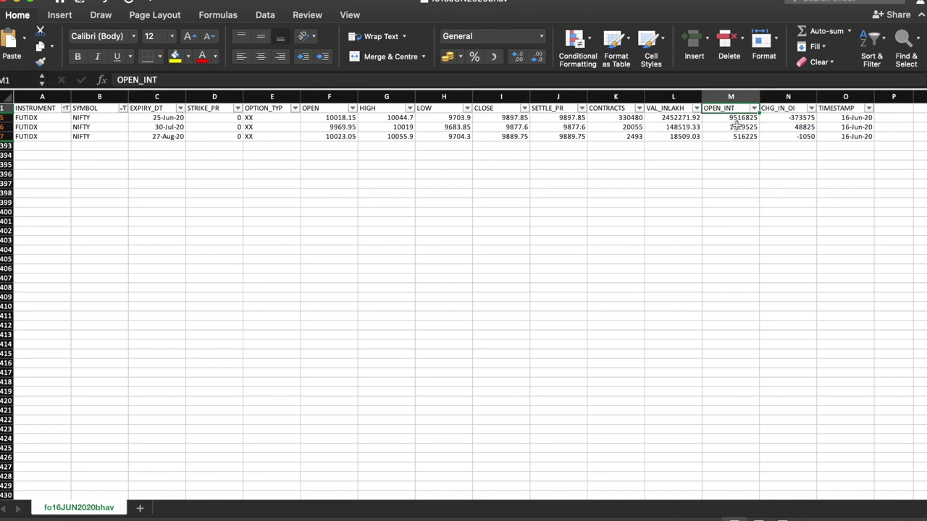
{"action": "left_click", "coordinate": [738, 119]}
{"action": "left_click", "coordinate": [796, 118]}
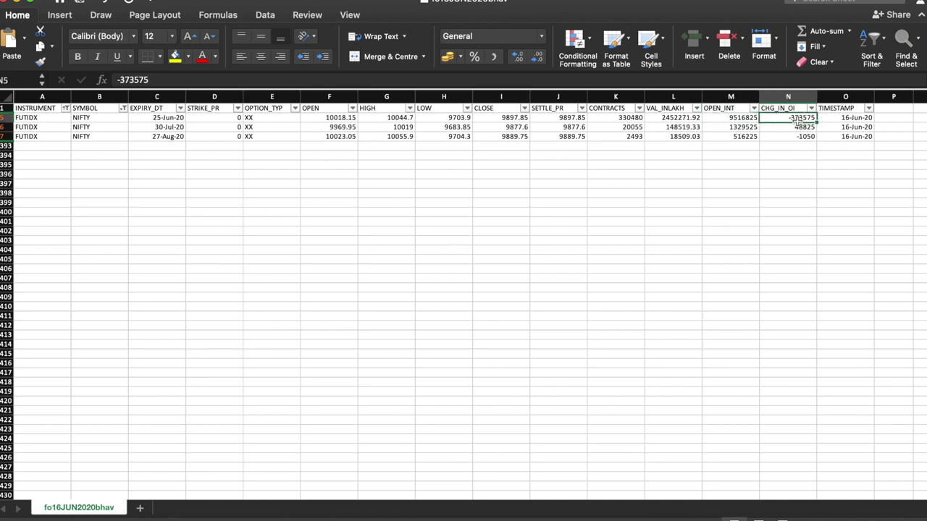
{"action": "left_click", "coordinate": [751, 120]}
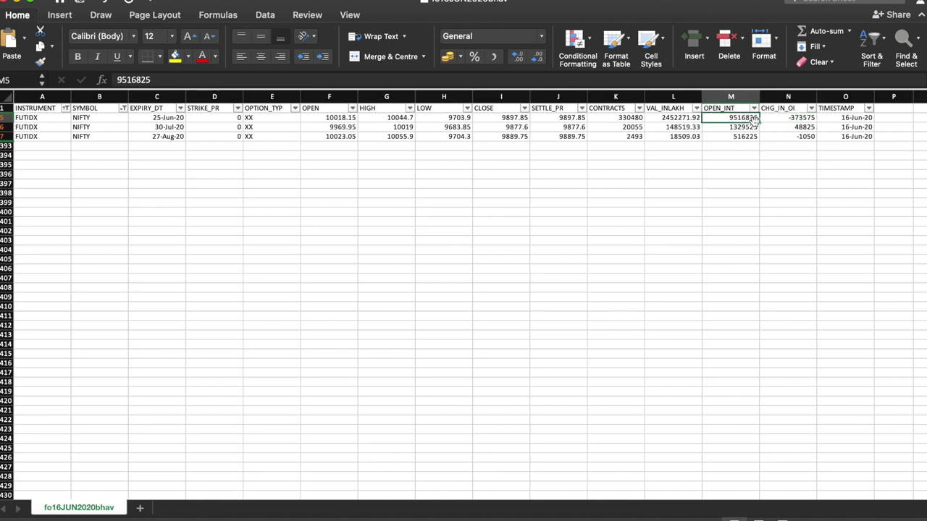
{"action": "left_click", "coordinate": [788, 334]}
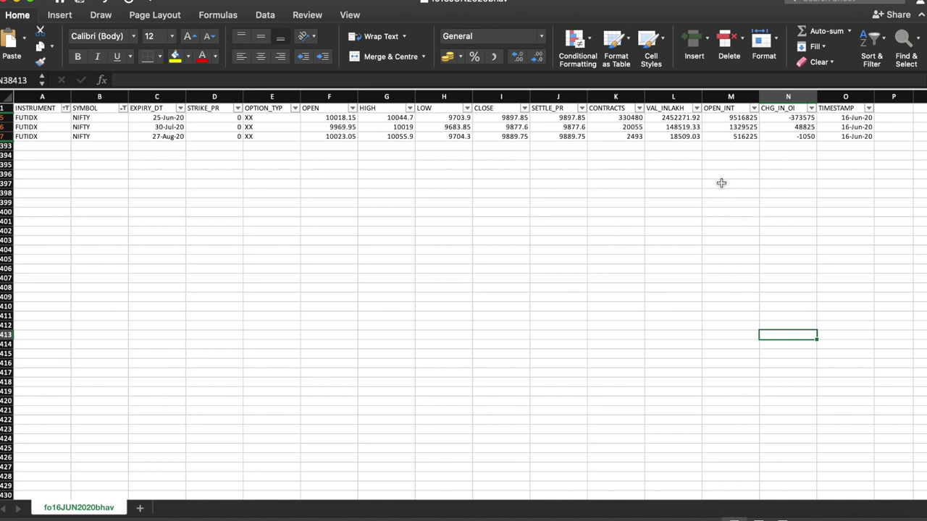
Review the June NIFTY contract's CONTRACTS, VAL_INLAKH, OPEN_INT and CHG_IN_OI figures together
{"action": "left_click", "coordinate": [621, 118]}
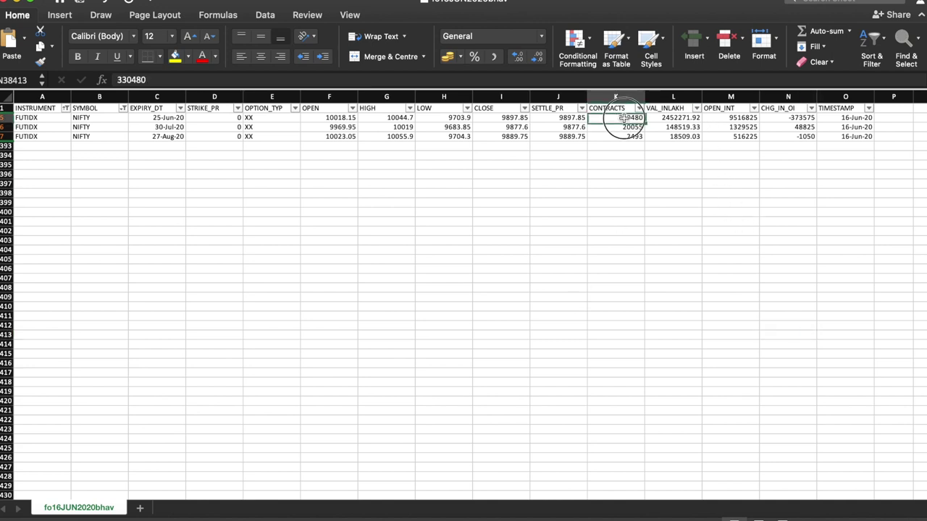
{"action": "left_click", "coordinate": [686, 118]}
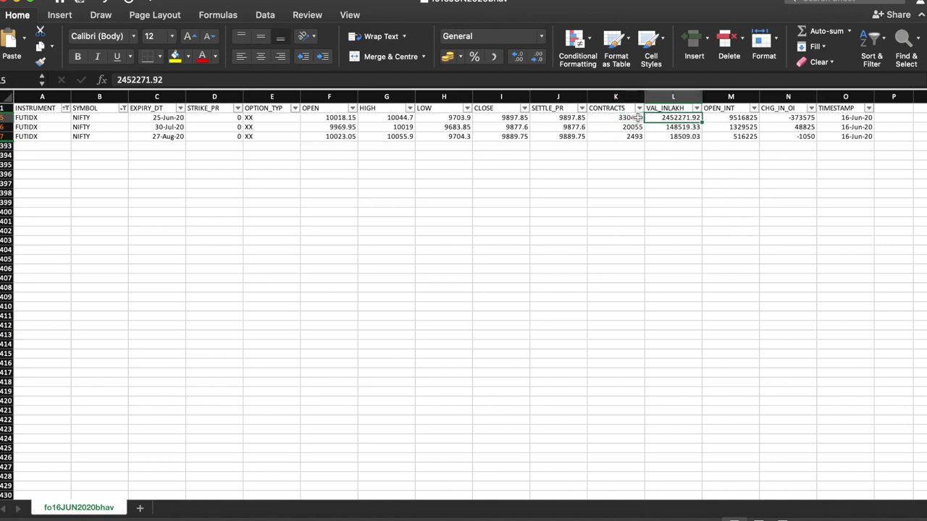
{"action": "left_click", "coordinate": [743, 118]}
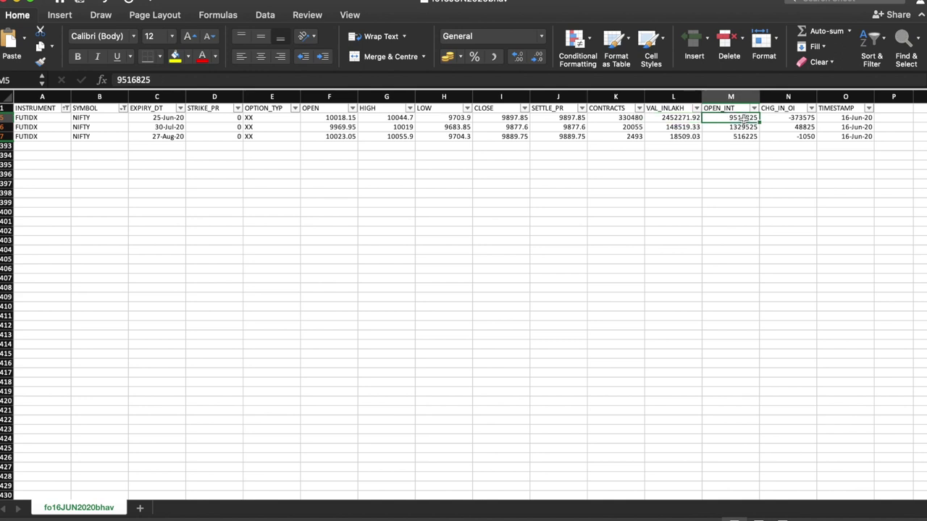
{"action": "left_click", "coordinate": [795, 122]}
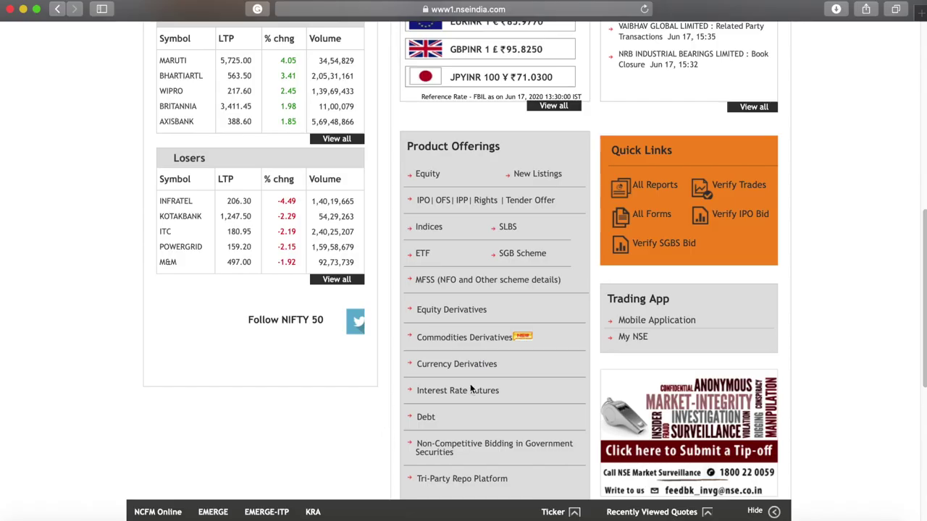
Download the FII derivatives statistics (xls) daily report from the Equity Derivatives section of NSE's All Reports page
{"action": "left_click", "coordinate": [629, 187]}
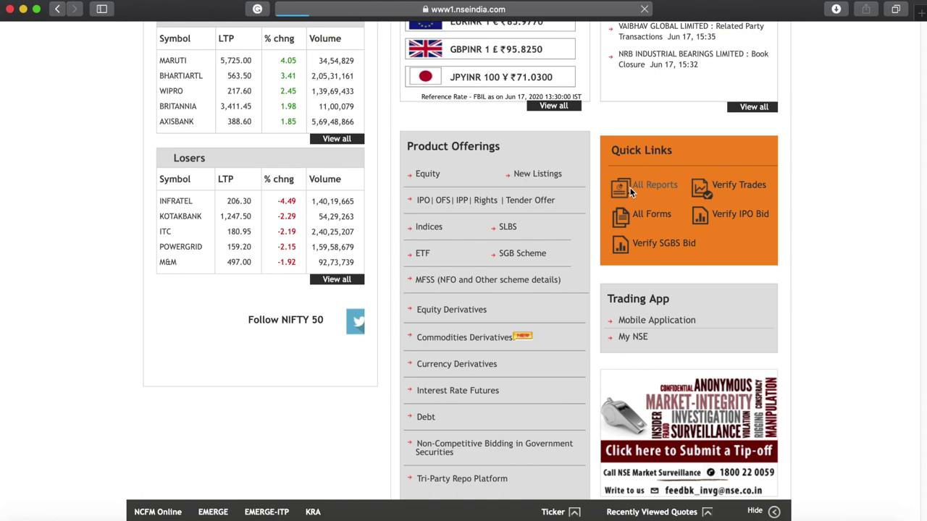
{"action": "left_click", "coordinate": [261, 225]}
{"action": "scroll", "coordinate": [192, 227], "scroll_direction": "down", "scroll_amount": 3}
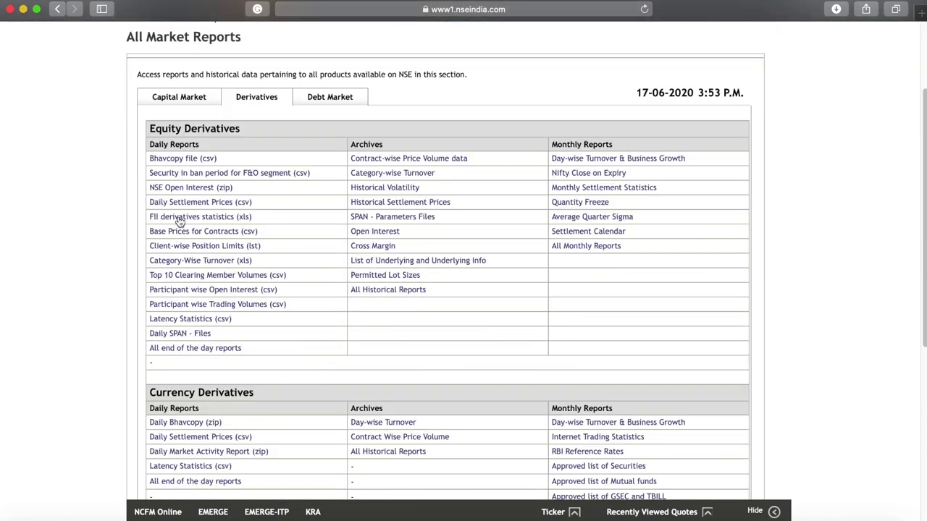
{"action": "left_click", "coordinate": [225, 217]}
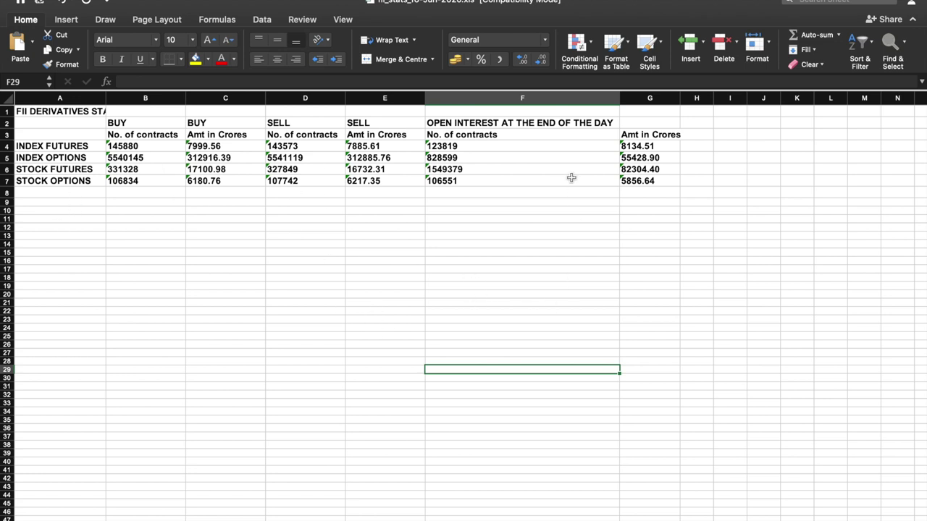
Examine the end-of-day open interest columns and the INDEX FUTURES category in the FII statistics sheet
{"action": "left_click", "coordinate": [543, 97]}
{"action": "left_click", "coordinate": [649, 97]}
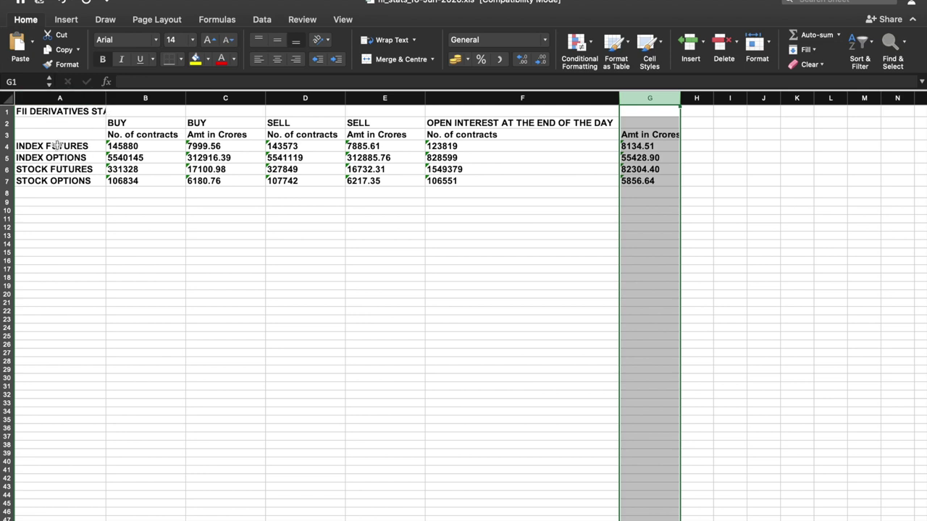
{"action": "left_click", "coordinate": [99, 147]}
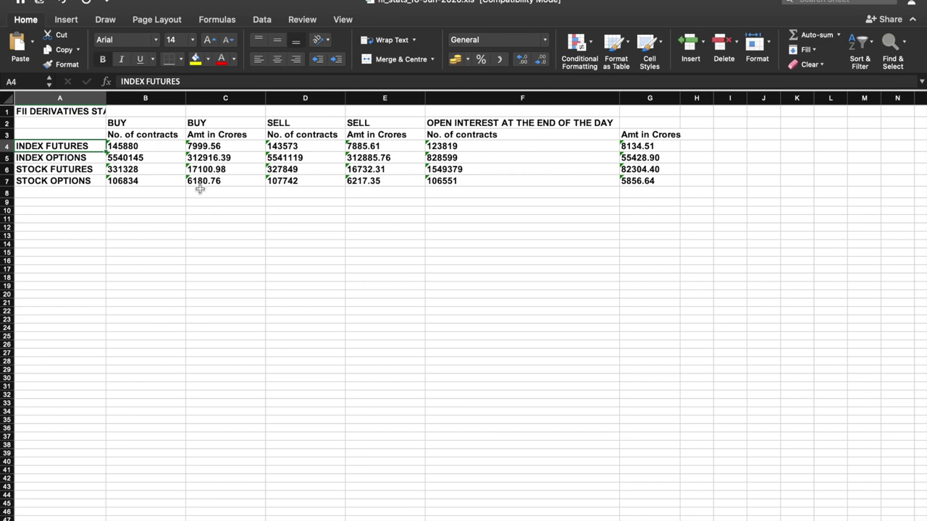
Examine the BUY columns for number of contracts and amount in crores across all four categories
{"action": "left_click", "coordinate": [155, 128]}
{"action": "mouse_move", "coordinate": [156, 128]}
{"action": "left_mouse_down"}
{"action": "mouse_move", "coordinate": [145, 147]}
{"action": "mouse_move", "coordinate": [159, 180]}
{"action": "mouse_move", "coordinate": [149, 129]}
{"action": "left_mouse_up"}
{"action": "left_click", "coordinate": [221, 133]}
{"action": "left_click", "coordinate": [223, 123]}
{"action": "left_click_drag", "start_coordinate": [224, 123], "coordinate": [232, 180]}
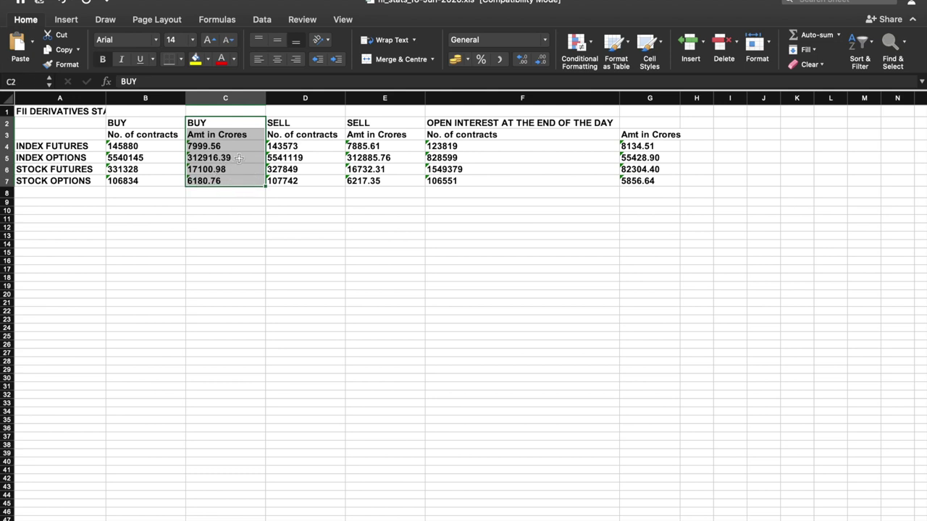
{"action": "left_click", "coordinate": [241, 126]}
Examine the SELL columns and the end-of-day open interest contracts and amounts for all four categories
{"action": "left_click_drag", "start_coordinate": [280, 124], "coordinate": [296, 183]}
{"action": "left_click_drag", "start_coordinate": [383, 123], "coordinate": [384, 187]}
{"action": "left_click_drag", "start_coordinate": [556, 119], "coordinate": [563, 178]}
{"action": "left_click_drag", "start_coordinate": [650, 135], "coordinate": [658, 182]}
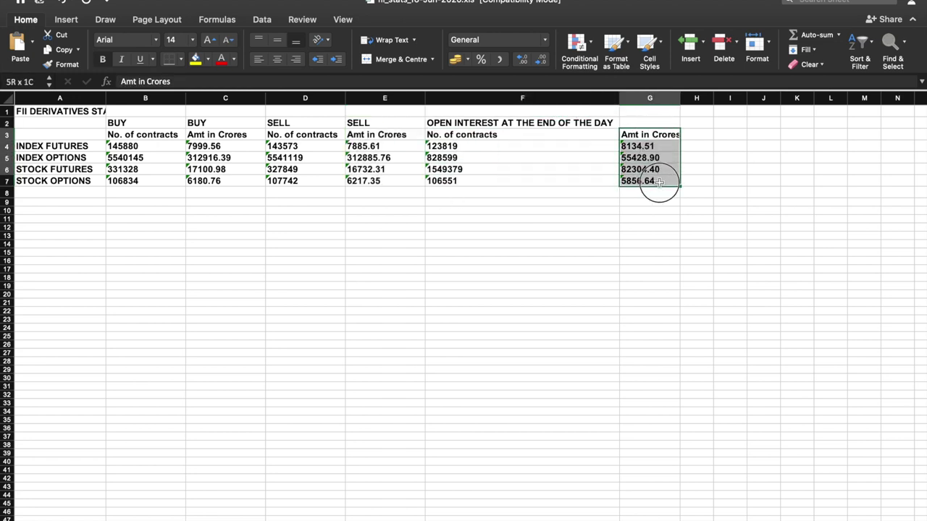
{"action": "left_click", "coordinate": [387, 243]}
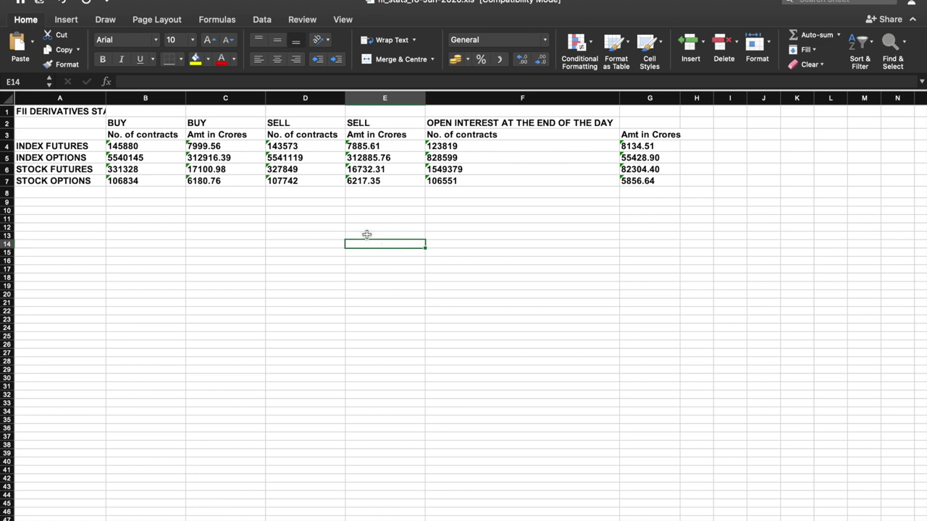
Review the FII categories for index futures, index options, stock futures and stock options
{"action": "left_click", "coordinate": [59, 148]}
{"action": "left_click", "coordinate": [67, 157]}
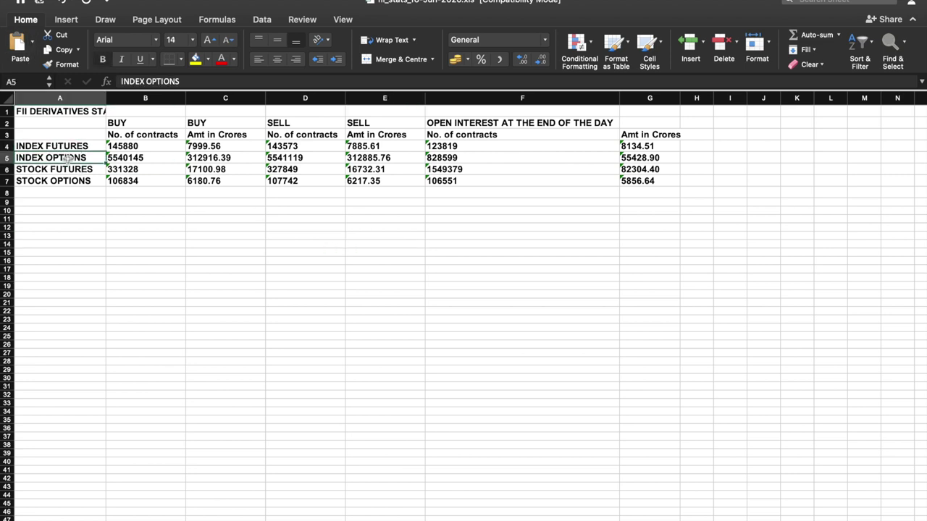
{"action": "left_click", "coordinate": [143, 157]}
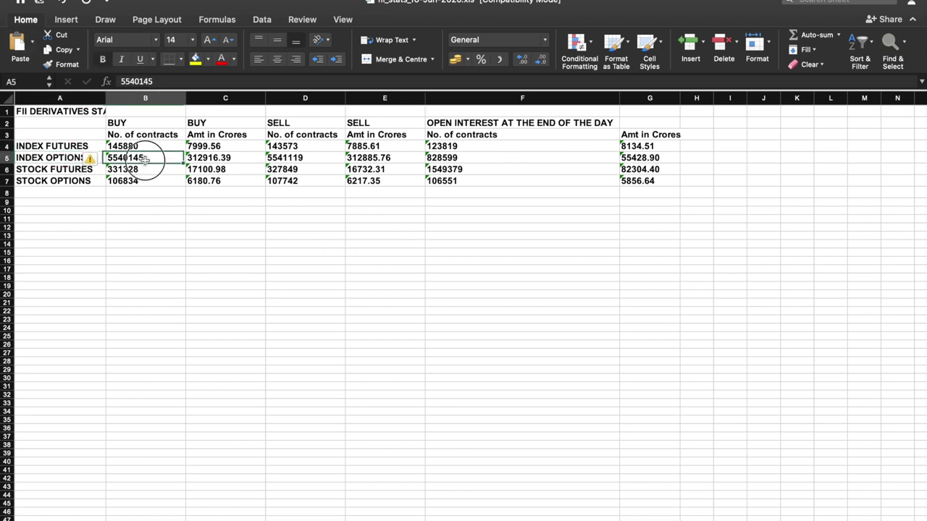
{"action": "left_click", "coordinate": [66, 168]}
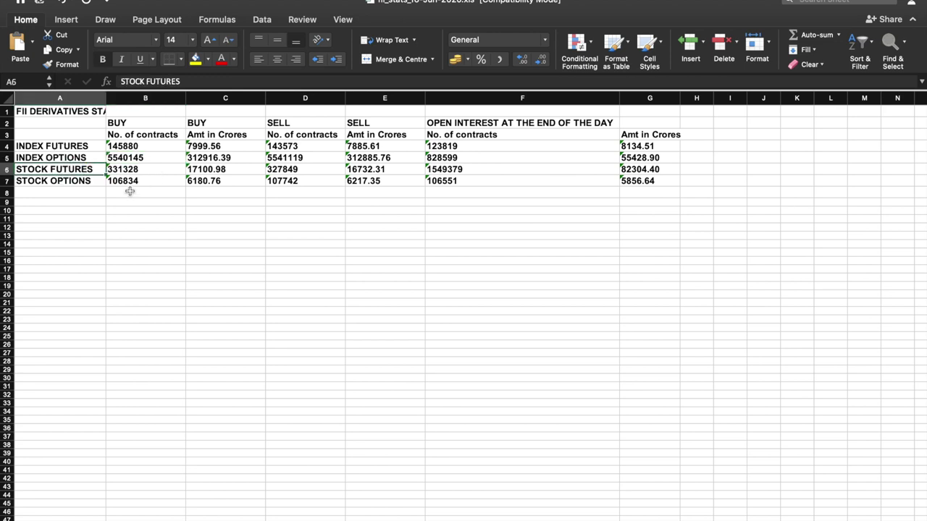
{"action": "left_click", "coordinate": [84, 183]}
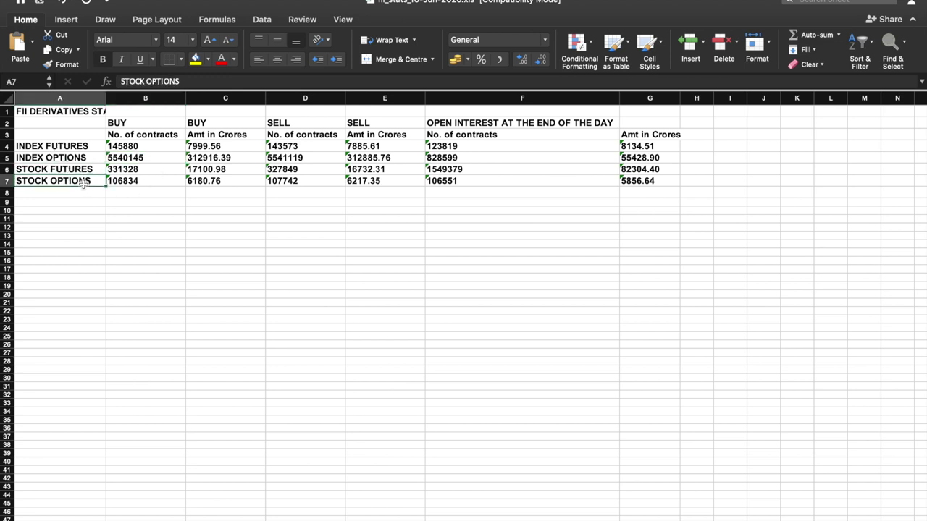
Compare the number of INDEX OPTIONS contracts bought with the number sold by FIIs
{"action": "left_click", "coordinate": [154, 160]}
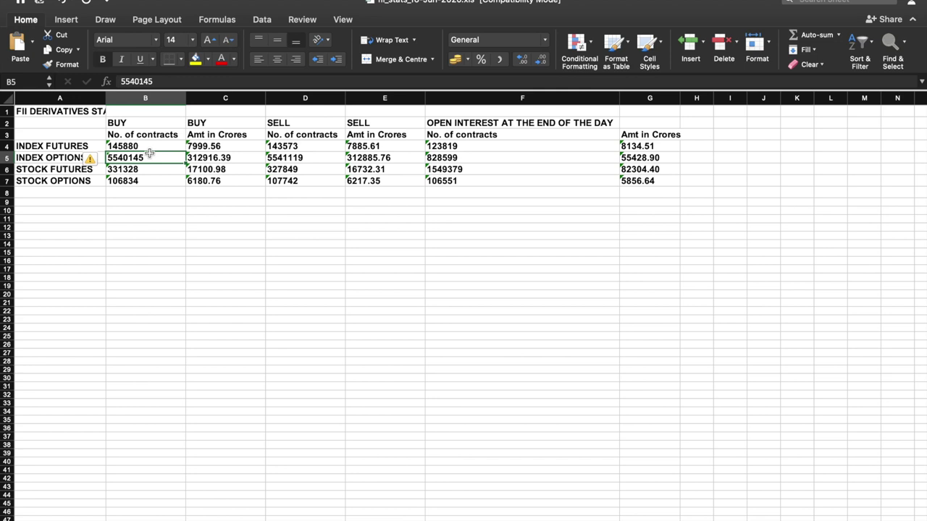
{"action": "key", "text": "Up"}
{"action": "left_click", "coordinate": [150, 159]}
{"action": "left_click", "coordinate": [310, 157]}
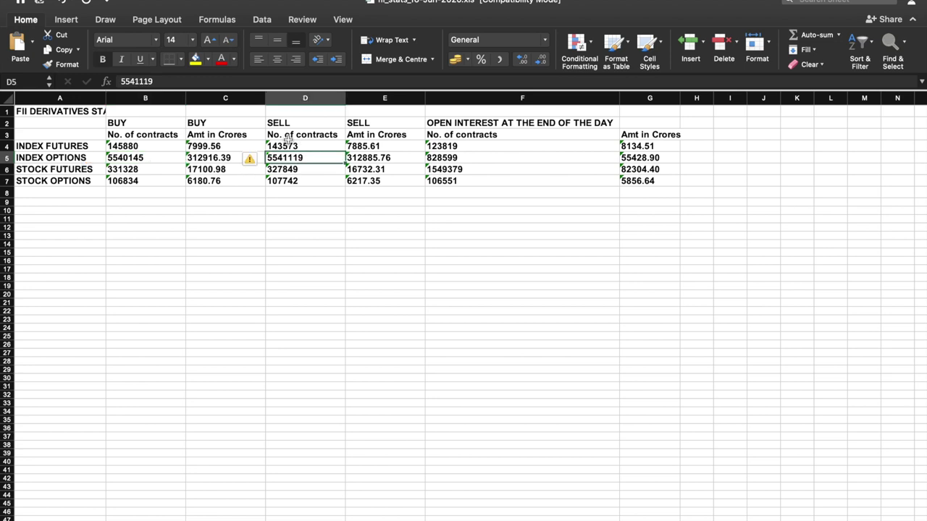
{"action": "left_click", "coordinate": [142, 159]}
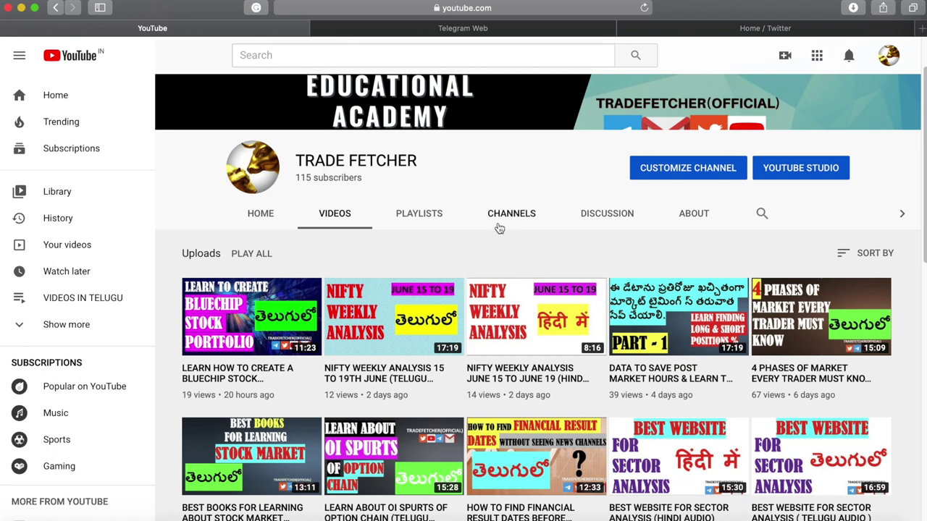
Look through the Trade Fetcher YouTube channel's uploaded videos and discussion posts
{"action": "scroll", "coordinate": [434, 230], "scroll_direction": "down", "scroll_amount": 1}
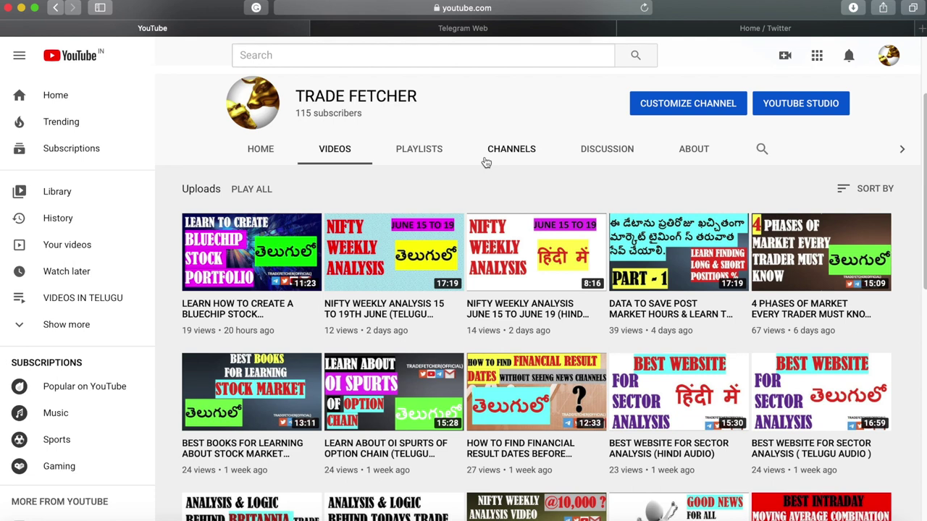
{"action": "left_click", "coordinate": [610, 153]}
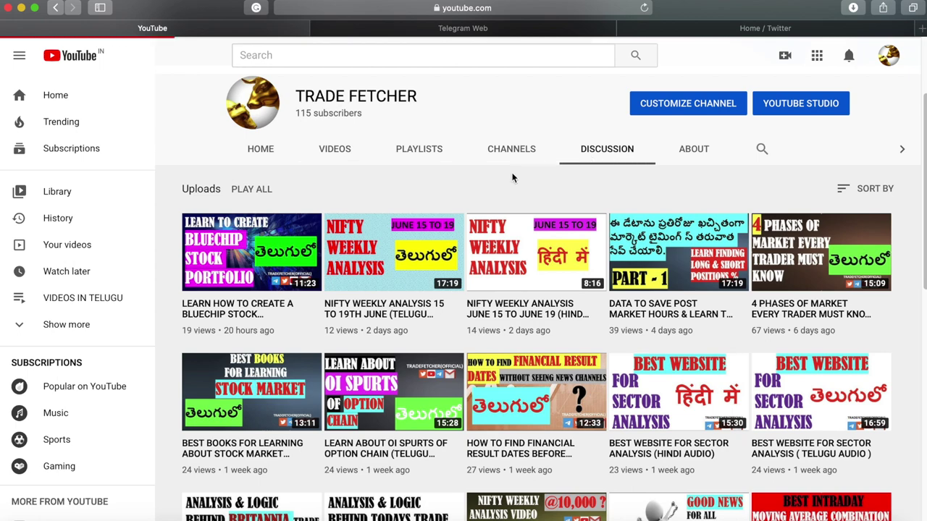
{"action": "scroll", "coordinate": [515, 368], "scroll_direction": "down", "scroll_amount": 10}
{"action": "scroll", "coordinate": [497, 348], "scroll_direction": "up", "scroll_amount": 10}
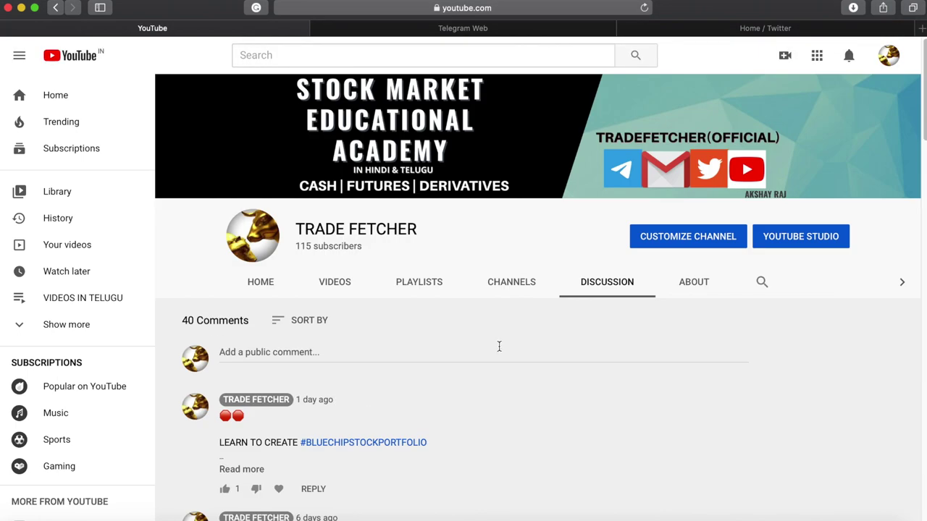
{"action": "left_click", "coordinate": [330, 285]}
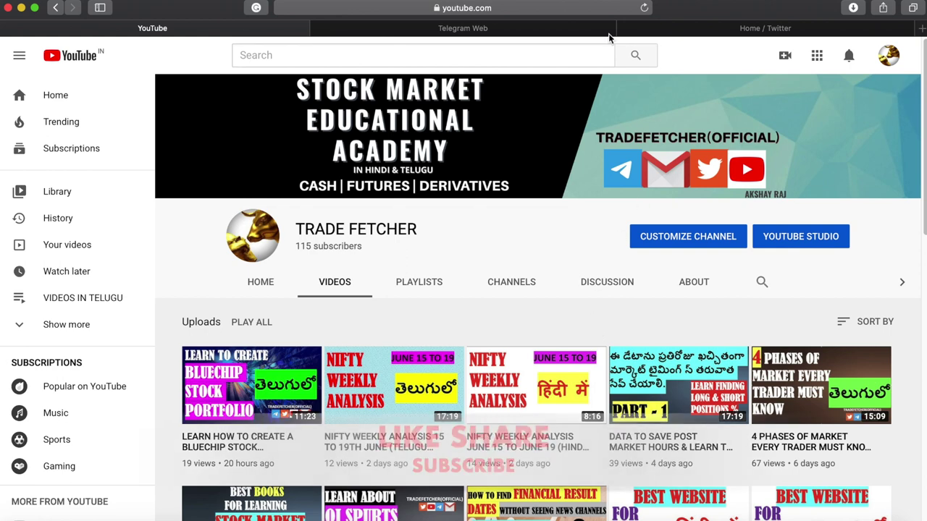
View the Trade Fetcher Twitter profile and browse the earlier posts in its Telegram channel
{"action": "left_click", "coordinate": [559, 30]}
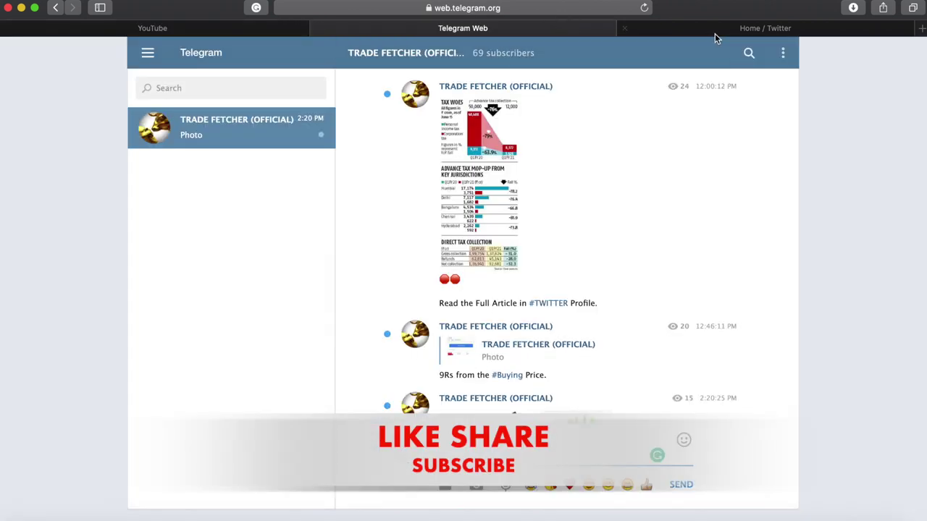
{"action": "left_click", "coordinate": [780, 29]}
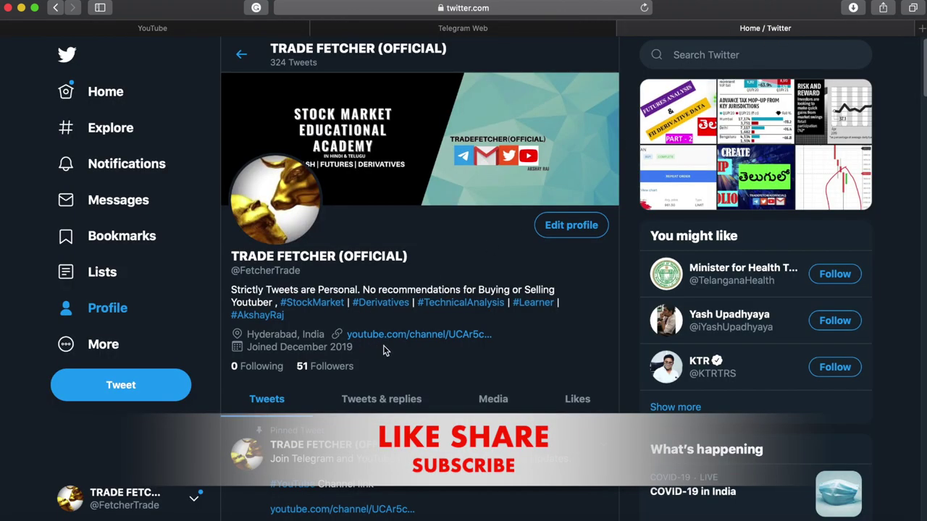
{"action": "left_click", "coordinate": [461, 29]}
{"action": "scroll", "coordinate": [462, 254], "scroll_direction": "up", "scroll_amount": 5}
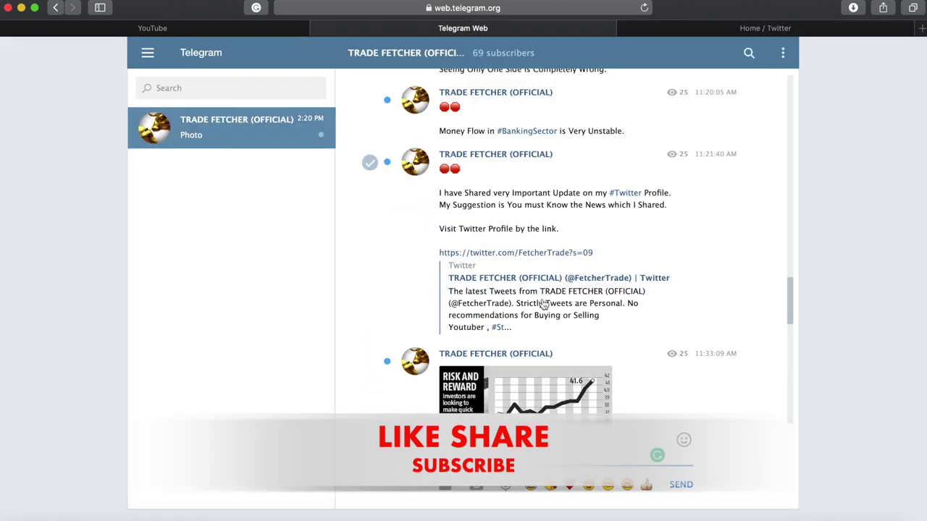
Read through the Trade Fetcher Telegram channel's posts down to the most recent ones and return to the YouTube channel's uploaded videos
{"action": "scroll", "coordinate": [543, 304], "scroll_direction": "down", "scroll_amount": 1}
{"action": "scroll", "coordinate": [541, 232], "scroll_direction": "up", "scroll_amount": 10}
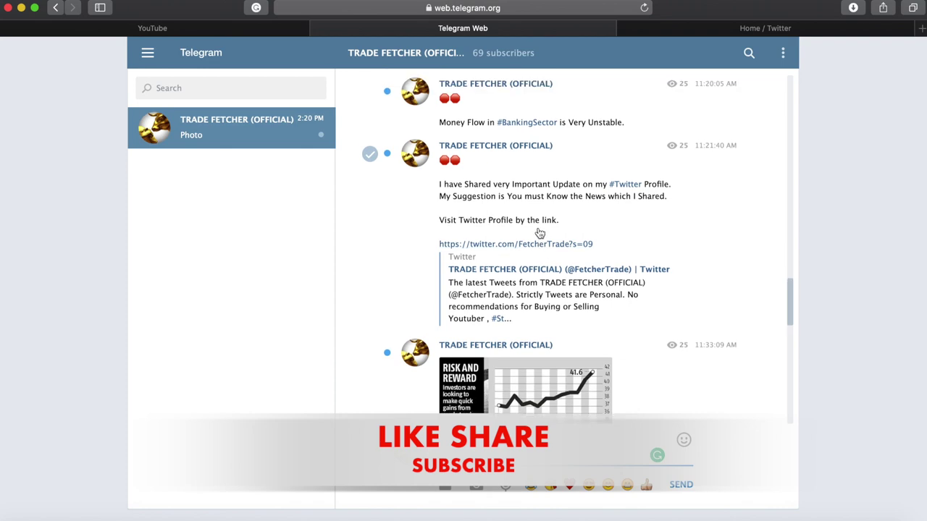
{"action": "scroll", "coordinate": [538, 251], "scroll_direction": "up", "scroll_amount": 3}
{"action": "scroll", "coordinate": [540, 254], "scroll_direction": "down", "scroll_amount": 5}
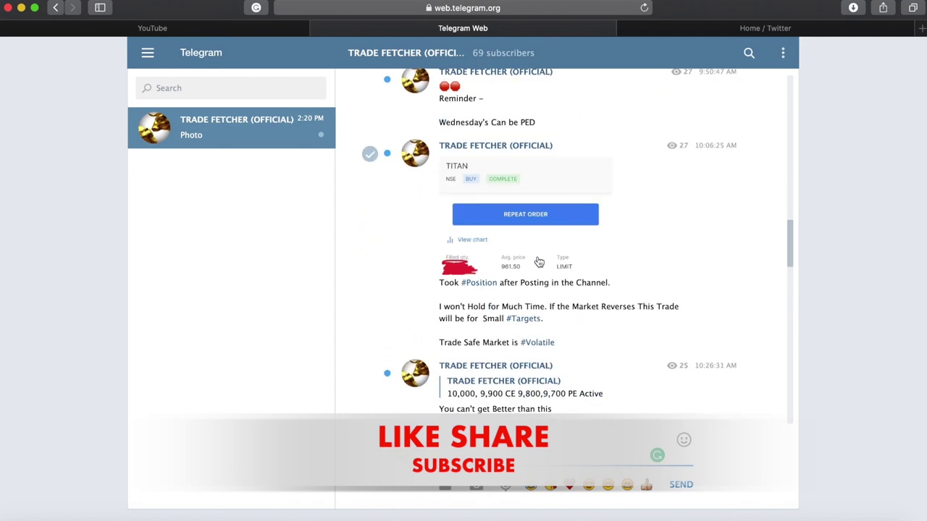
{"action": "scroll", "coordinate": [559, 304], "scroll_direction": "down", "scroll_amount": 10}
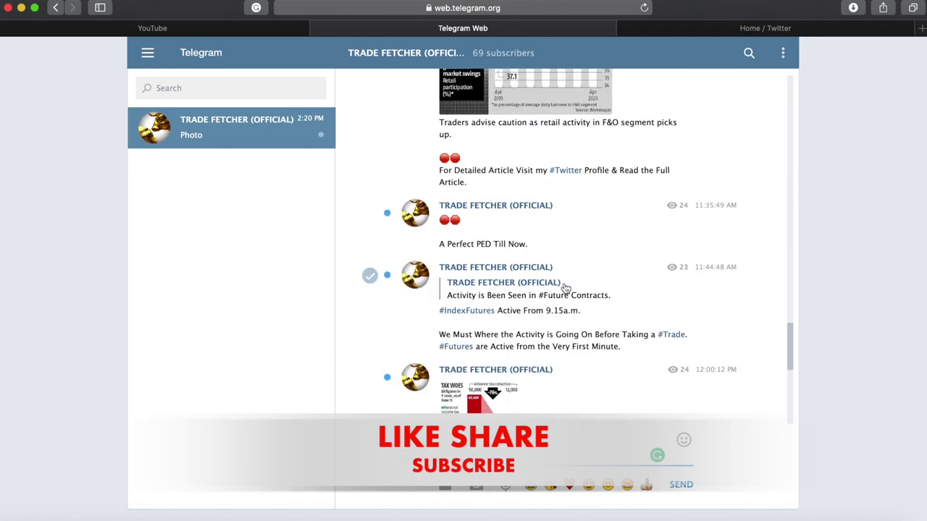
{"action": "scroll", "coordinate": [563, 286], "scroll_direction": "up", "scroll_amount": 2}
{"action": "scroll", "coordinate": [558, 217], "scroll_direction": "down", "scroll_amount": 10}
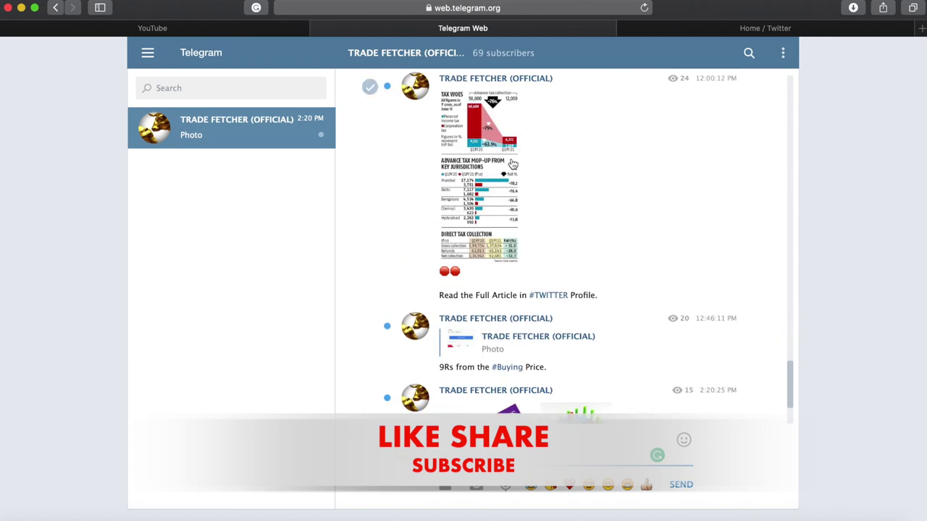
{"action": "scroll", "coordinate": [543, 318], "scroll_direction": "down", "scroll_amount": 2}
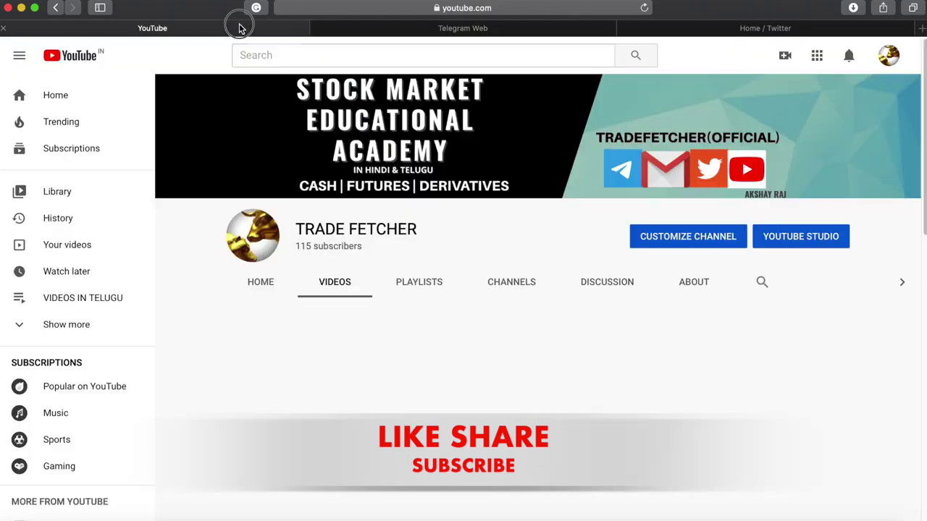
{"action": "left_click", "coordinate": [242, 27]}
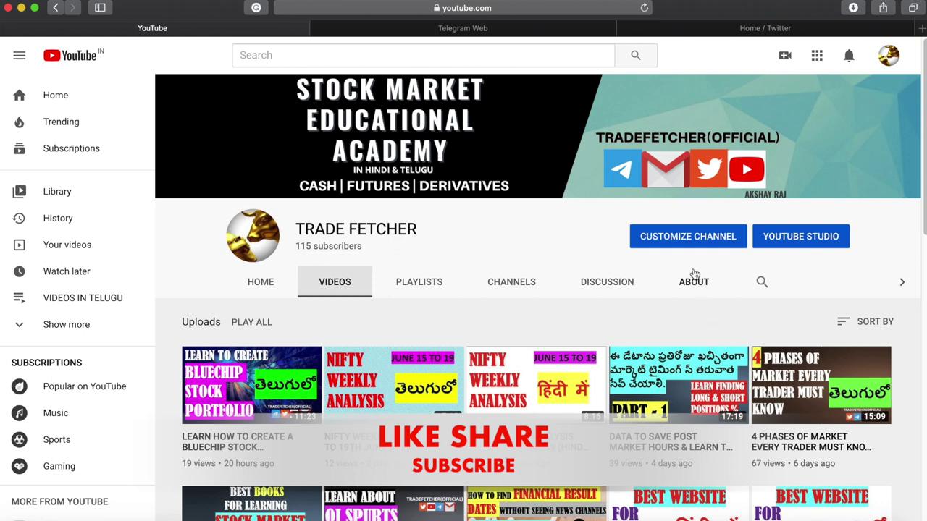